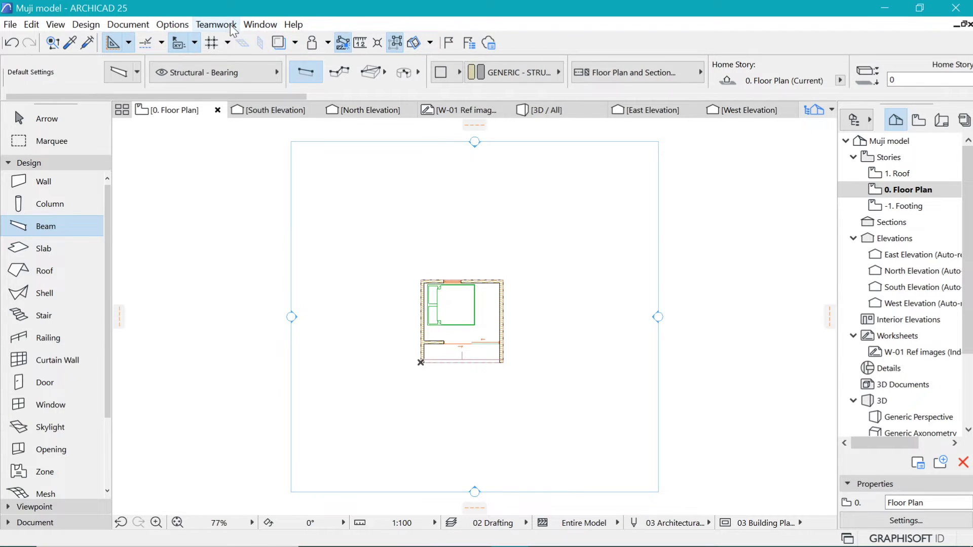
Hide the Standard Advanced toolbar and show it again.
click(260, 24)
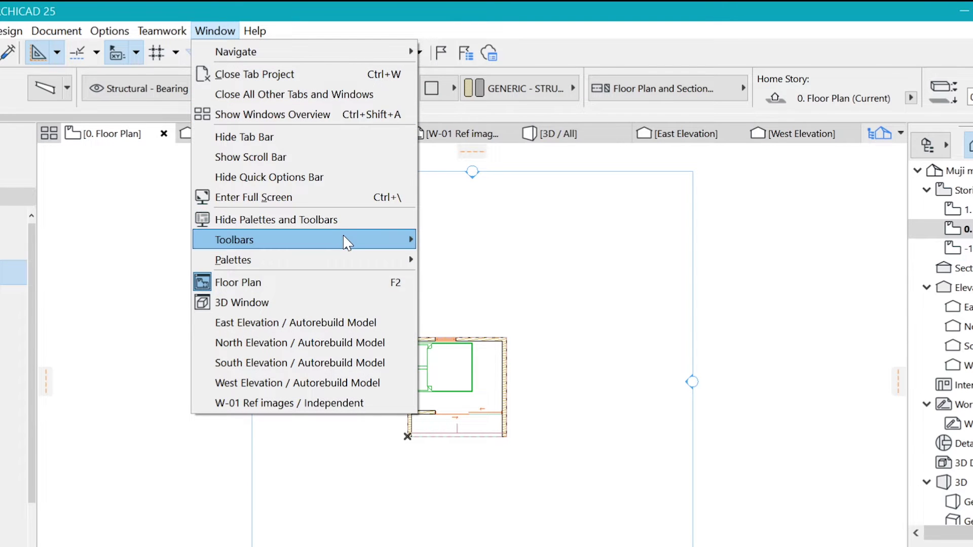
mouse_move(345, 239)
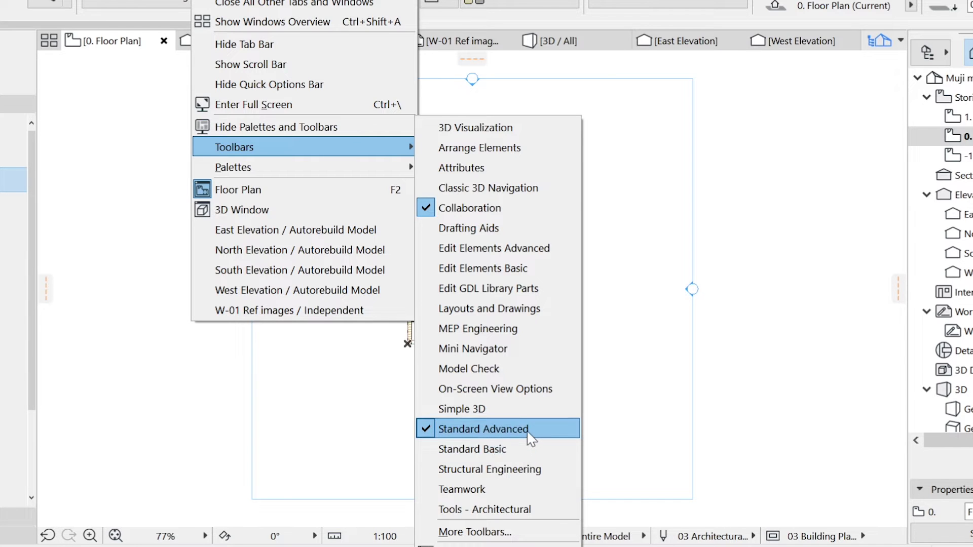
click(527, 431)
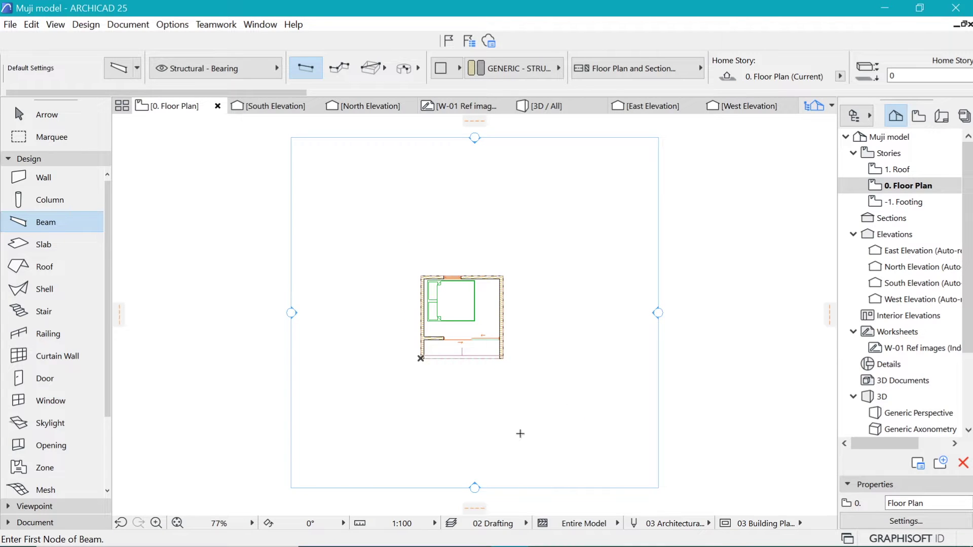
click(260, 25)
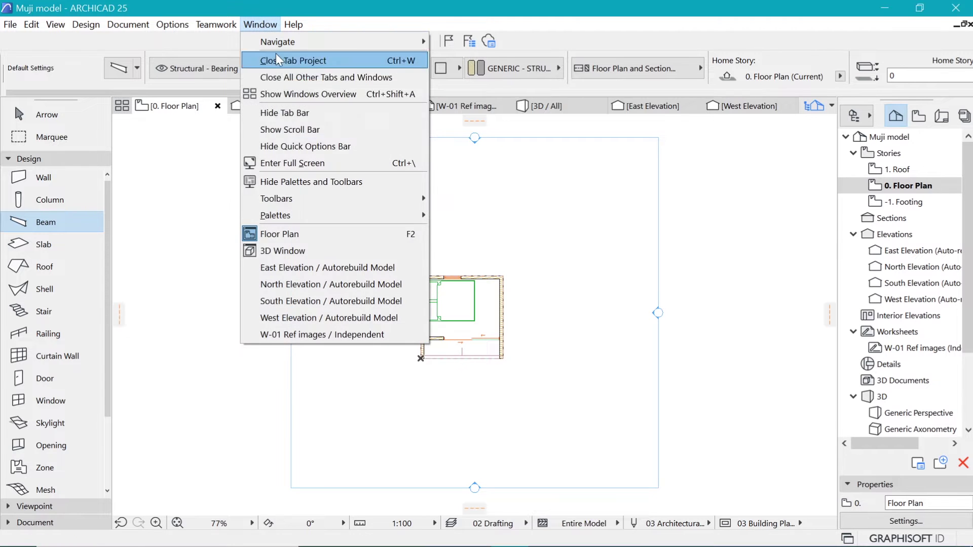
mouse_move(390, 205)
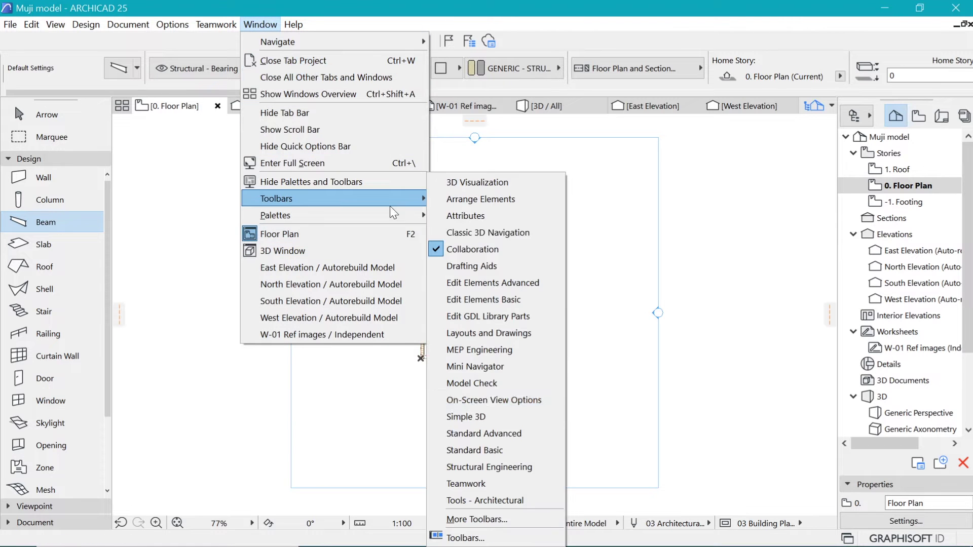
click(509, 433)
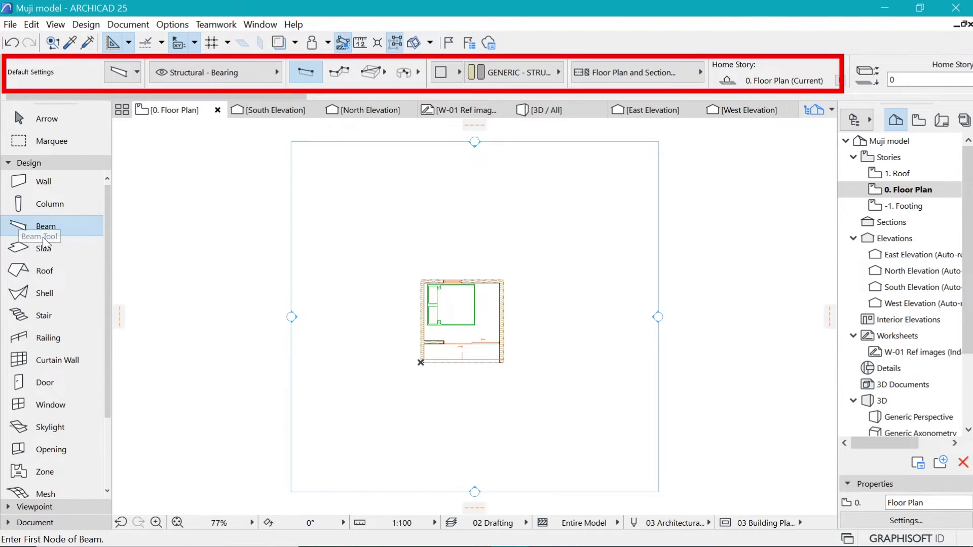
Draw a rotated rectangular marquee in the empty area above the building plan with the Marquee tool.
click(42, 117)
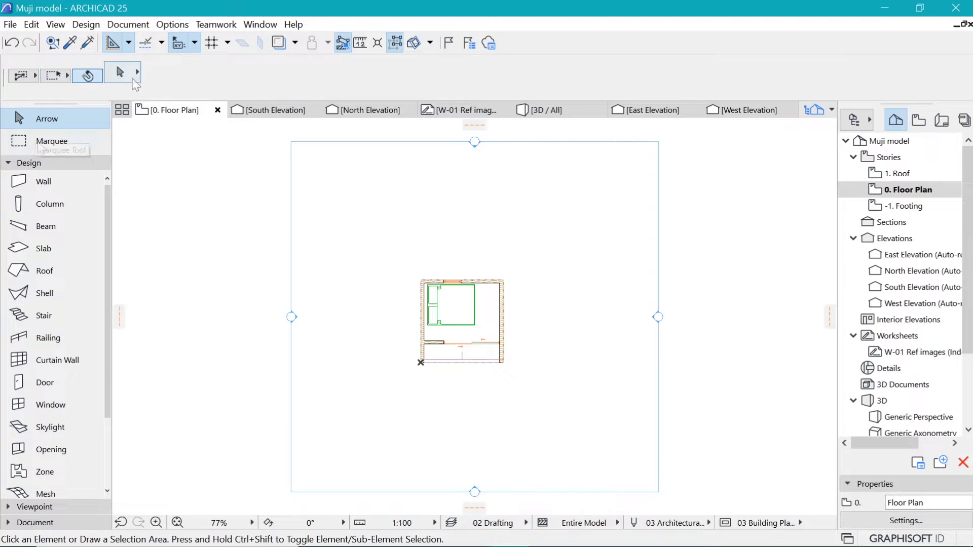
click(37, 142)
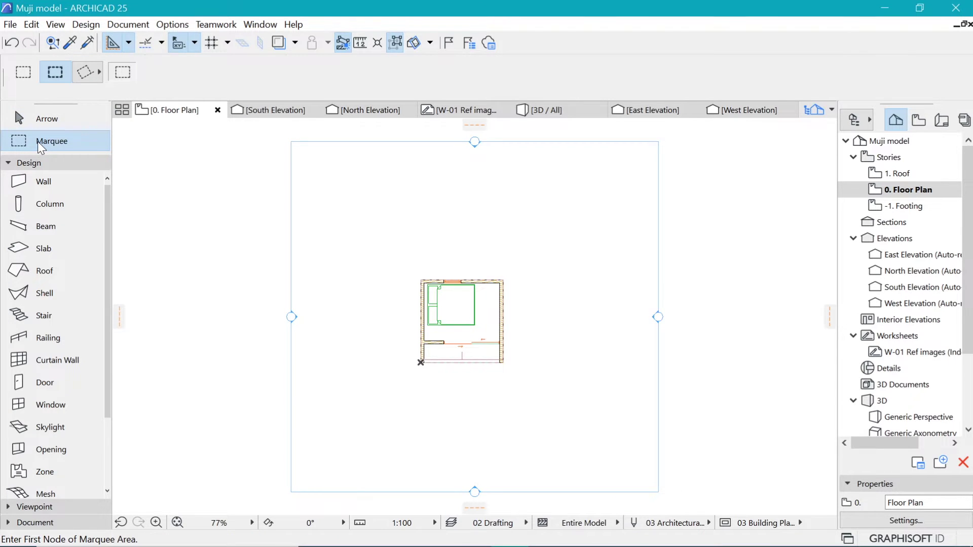
click(99, 74)
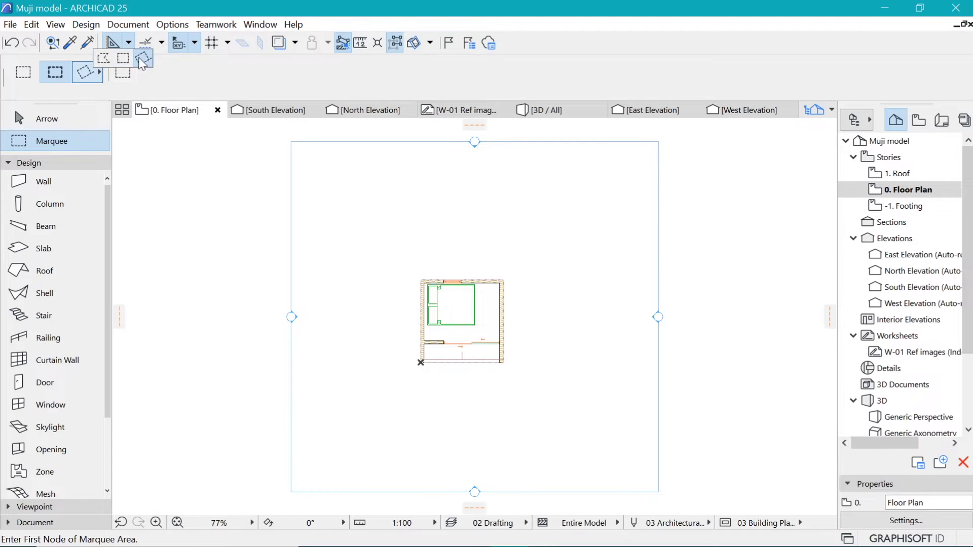
click(122, 58)
click(82, 75)
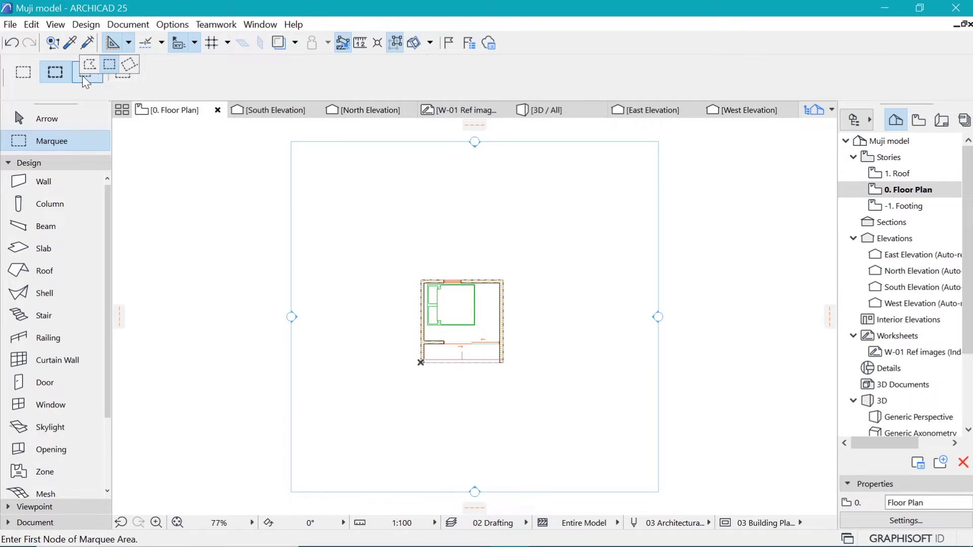
click(124, 75)
click(386, 261)
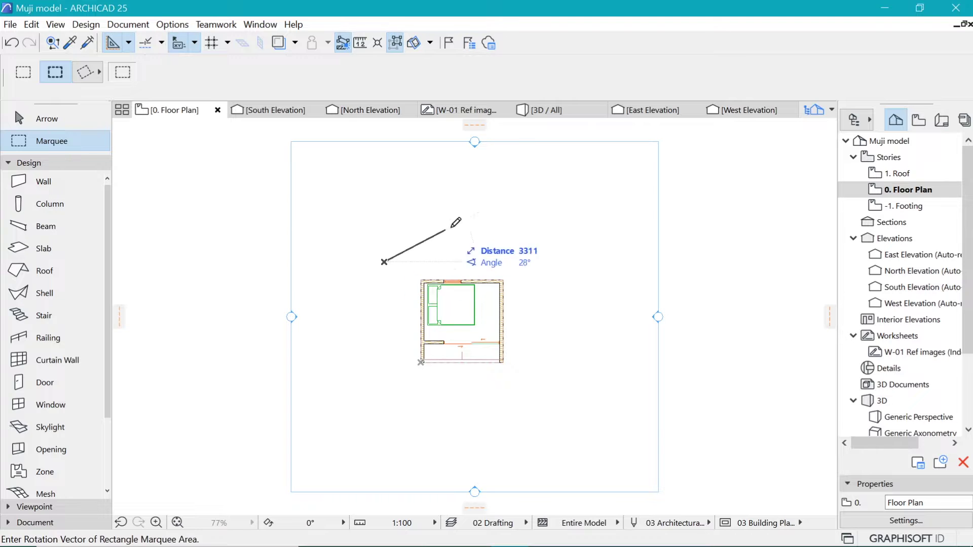
click(503, 211)
click(483, 145)
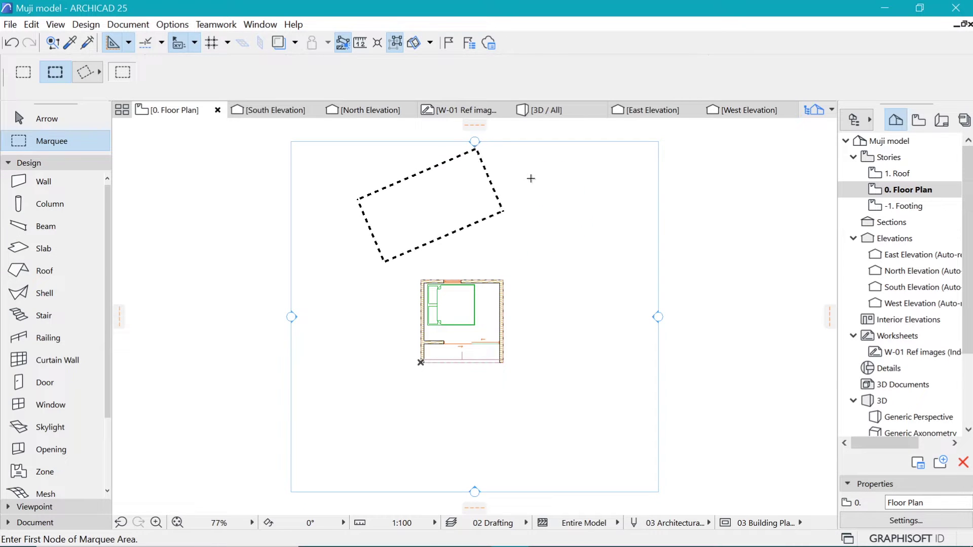
Draw an unrotated rectangular marquee above the building plan and cancel it.
click(84, 71)
click(113, 71)
click(311, 246)
click(468, 178)
key(Escape)
View the default settings of the Wall, Beam, Slab and Roof tools in turn.
click(53, 181)
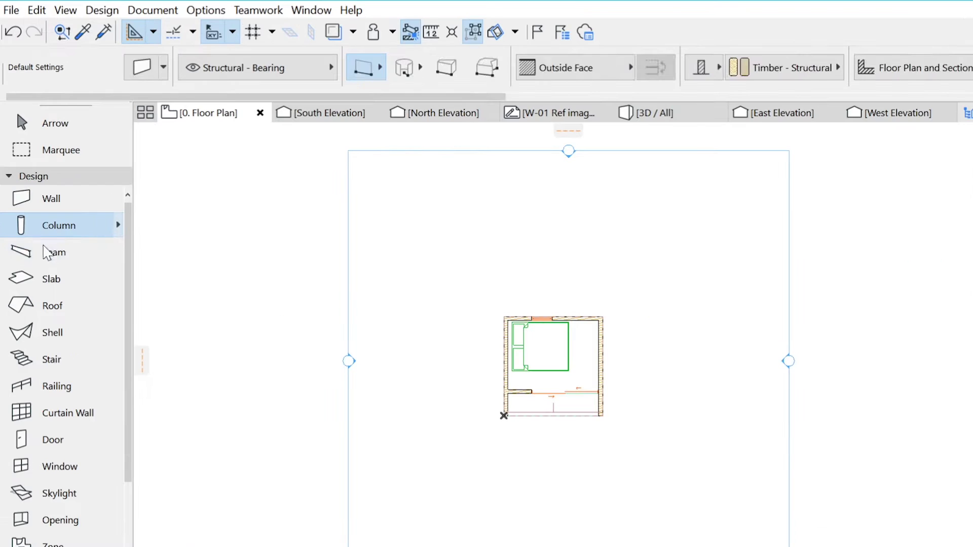
click(41, 228)
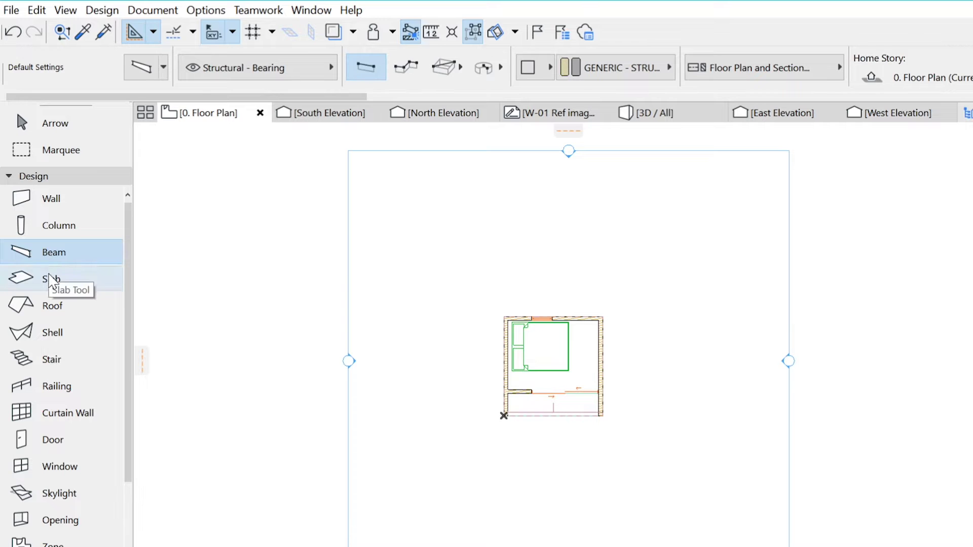
click(49, 278)
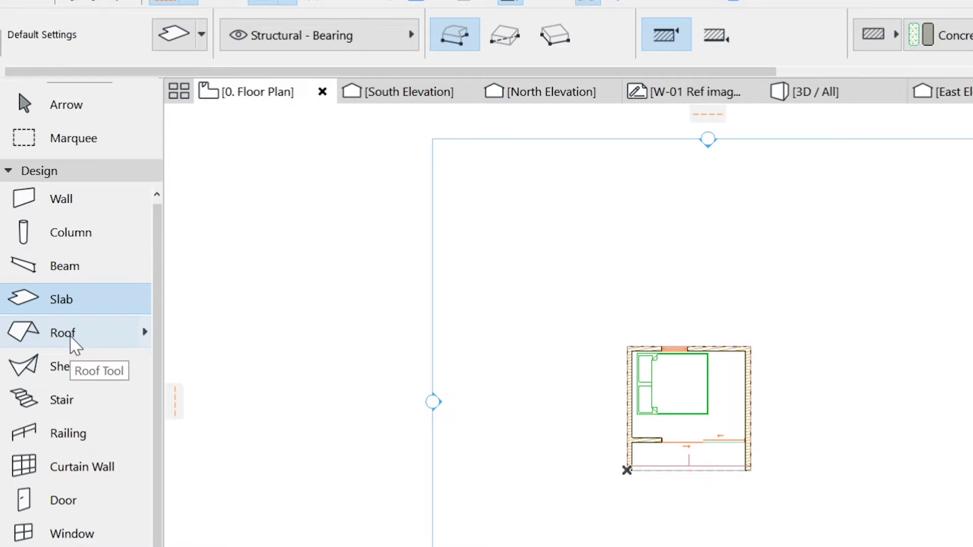
click(68, 332)
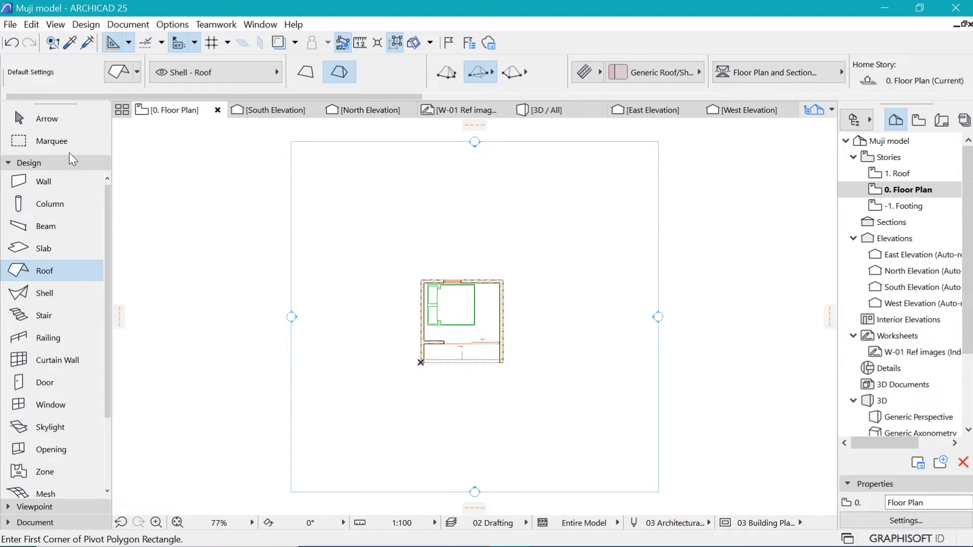
Look through the Viewpoint tool group and view the default settings of its Section and Elevation tools.
click(12, 162)
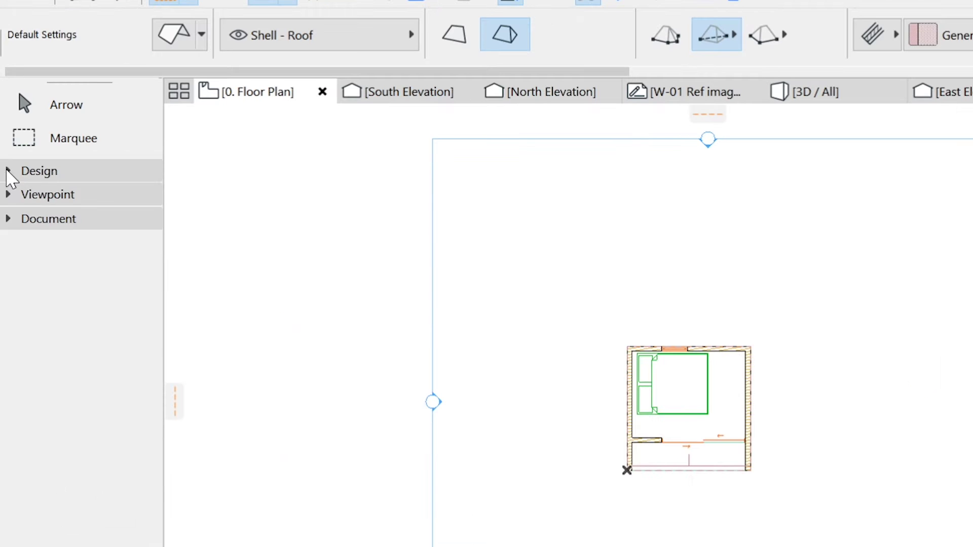
click(9, 195)
click(10, 196)
click(9, 219)
click(9, 219)
click(9, 196)
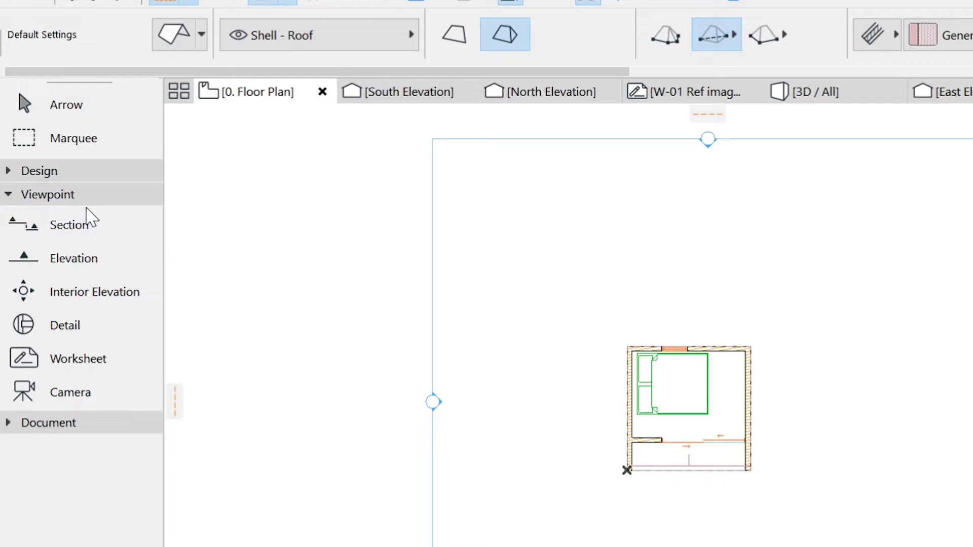
click(94, 235)
click(87, 269)
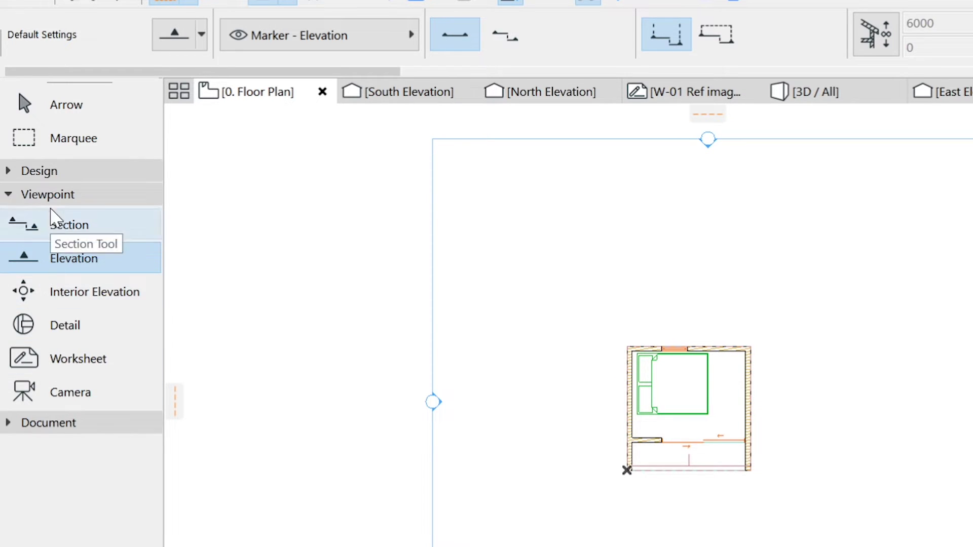
Look through the Document tool group, view the Polyline and Fill default settings, and return to the Design tools.
click(10, 198)
click(9, 219)
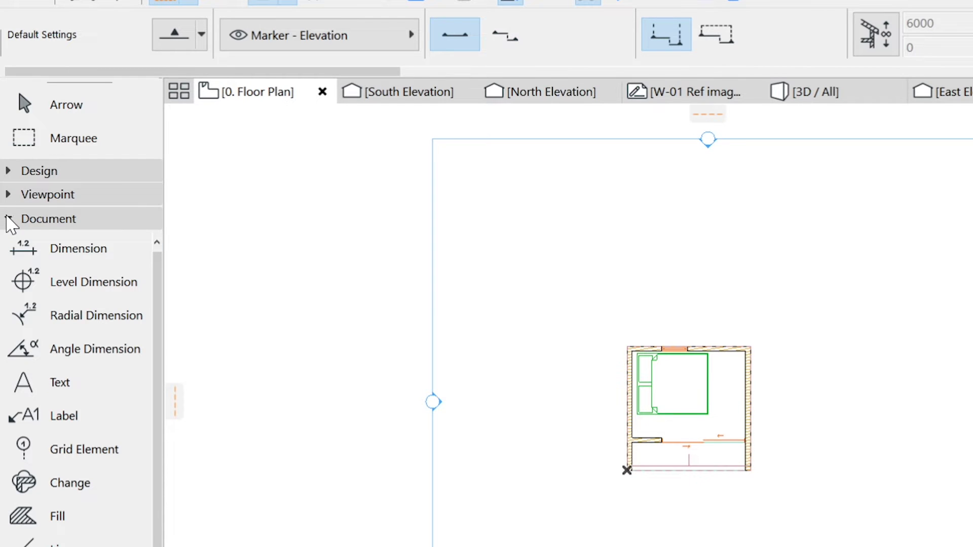
click(8, 221)
click(9, 221)
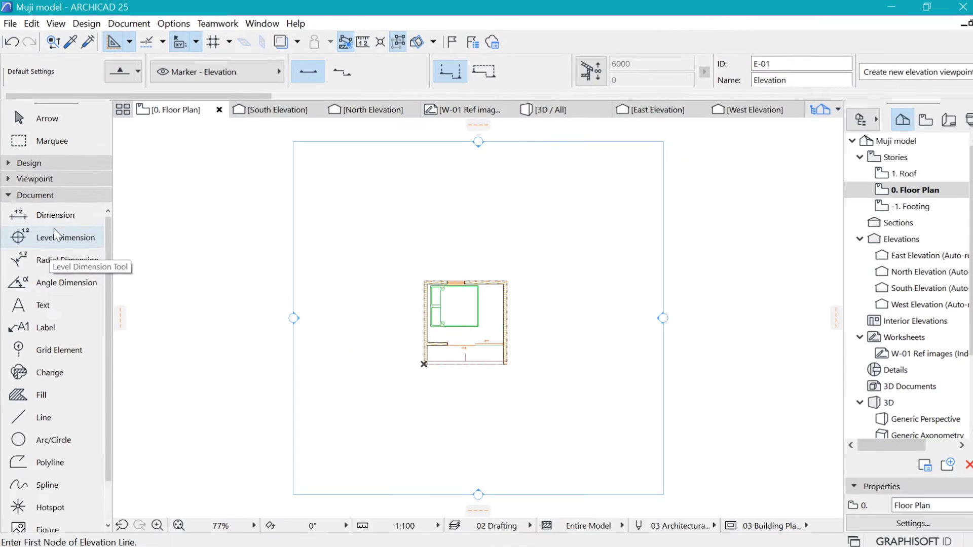
scroll(76, 282, down, 1)
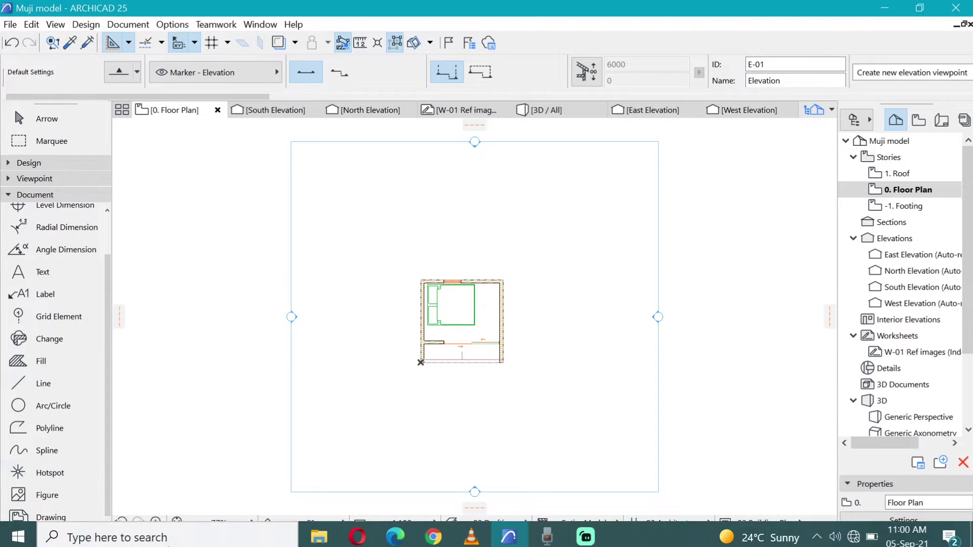
scroll(61, 299, up, 1)
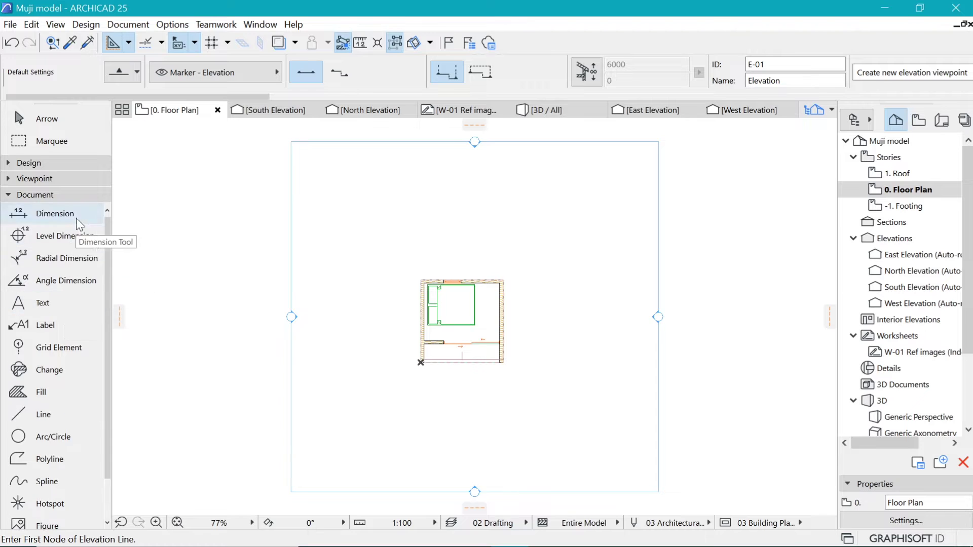
click(46, 416)
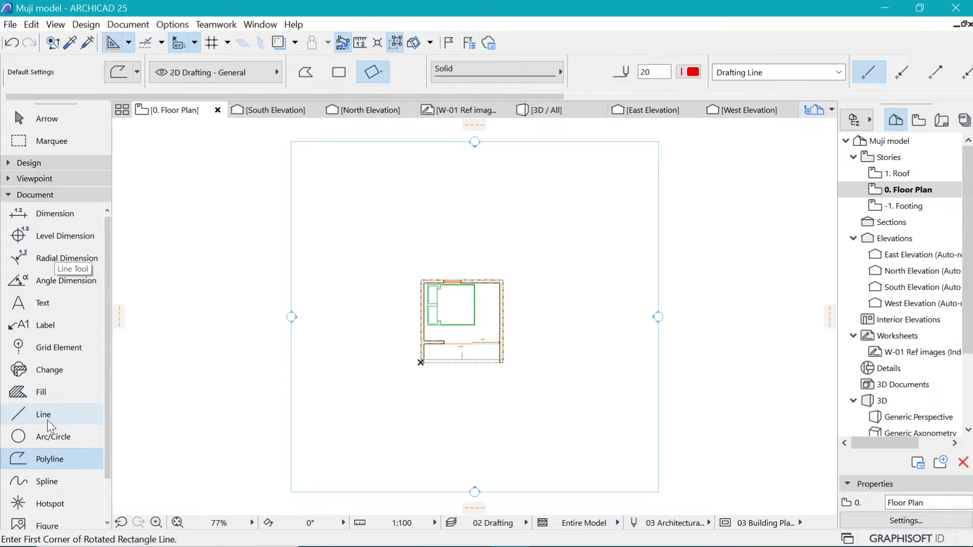
click(42, 394)
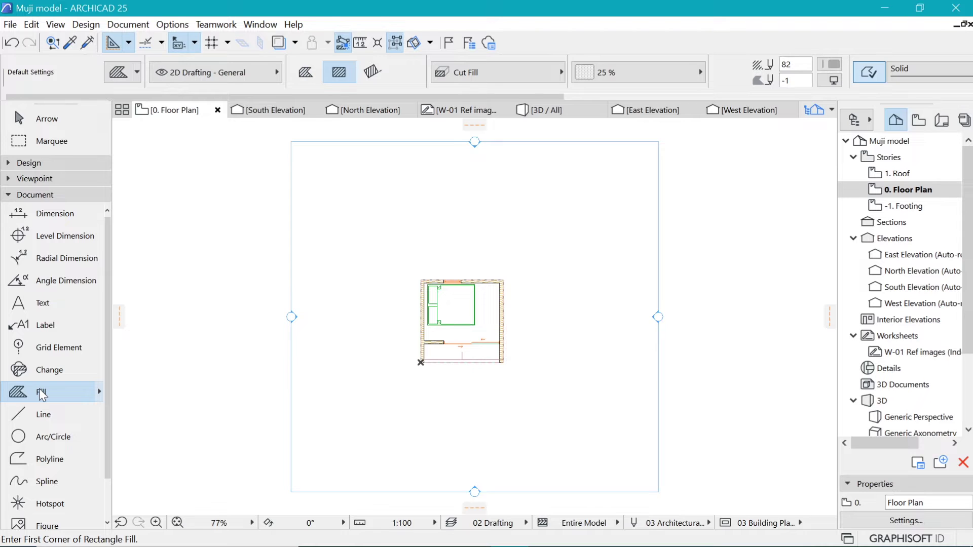
click(10, 163)
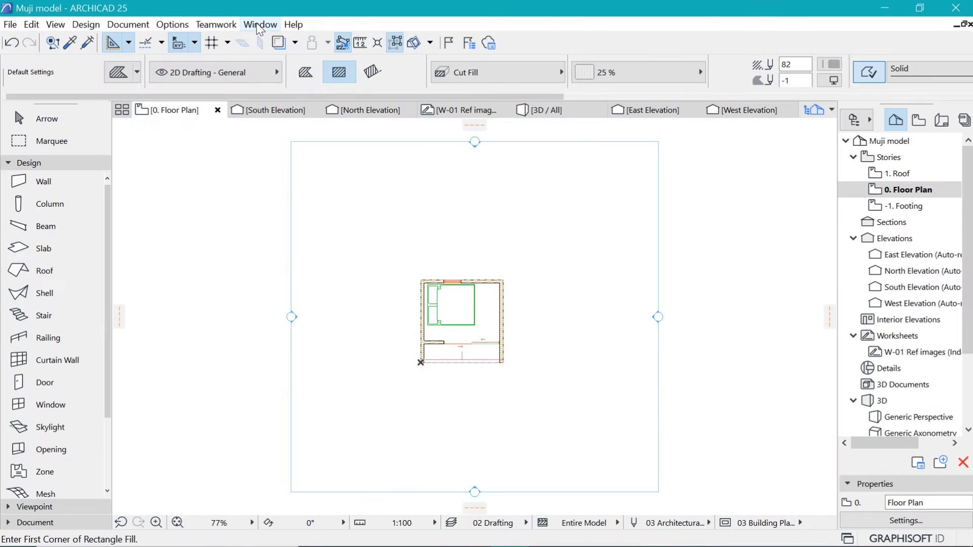
Hide the Navigator palette and restore it from the pop-up navigator.
click(257, 25)
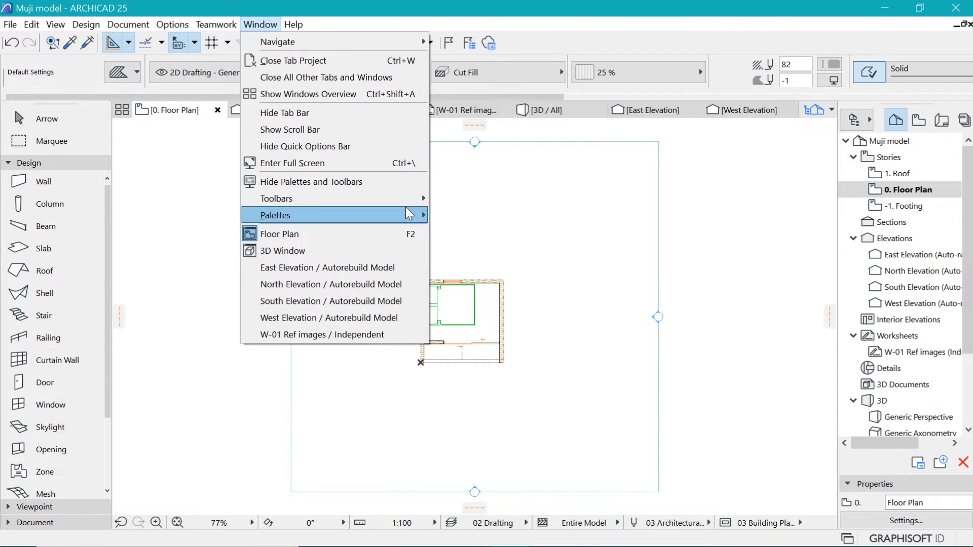
mouse_move(400, 214)
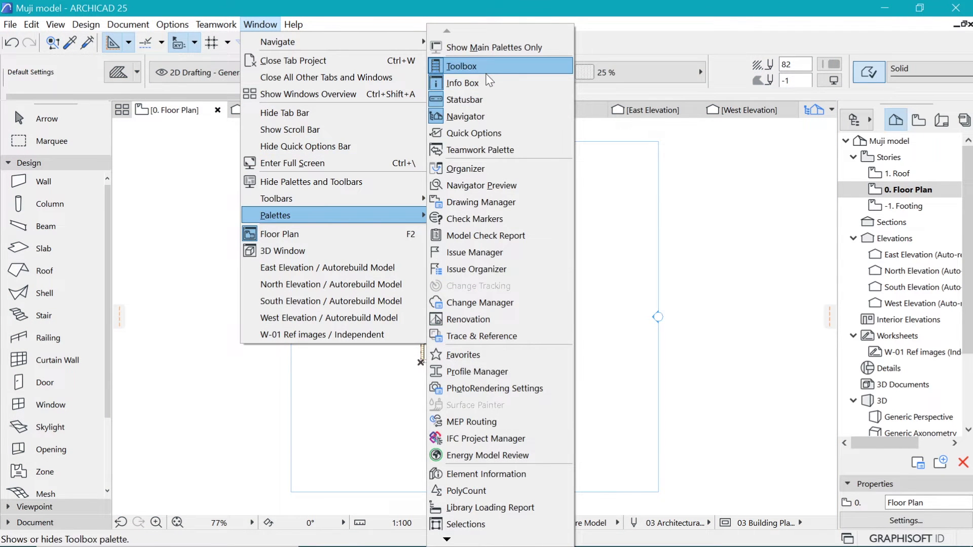
click(466, 117)
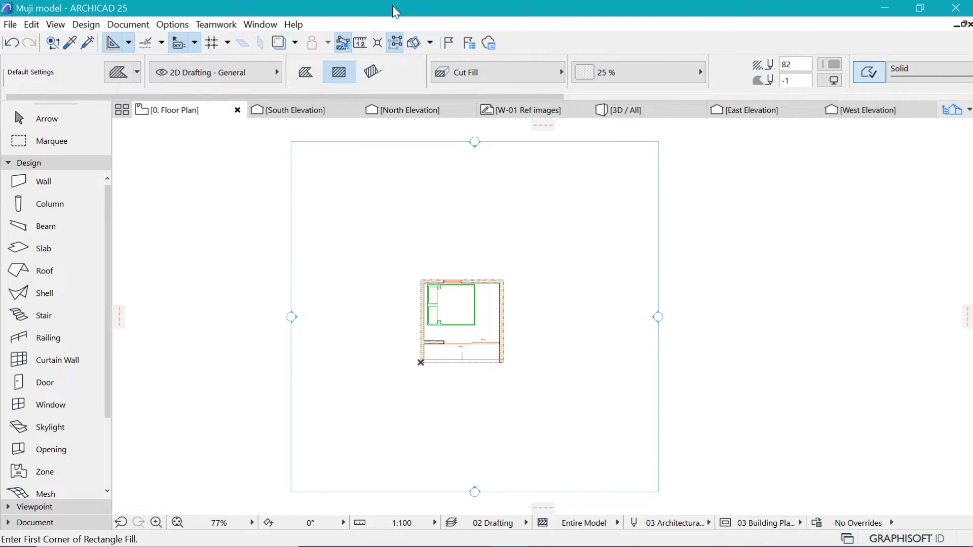
click(953, 112)
click(952, 110)
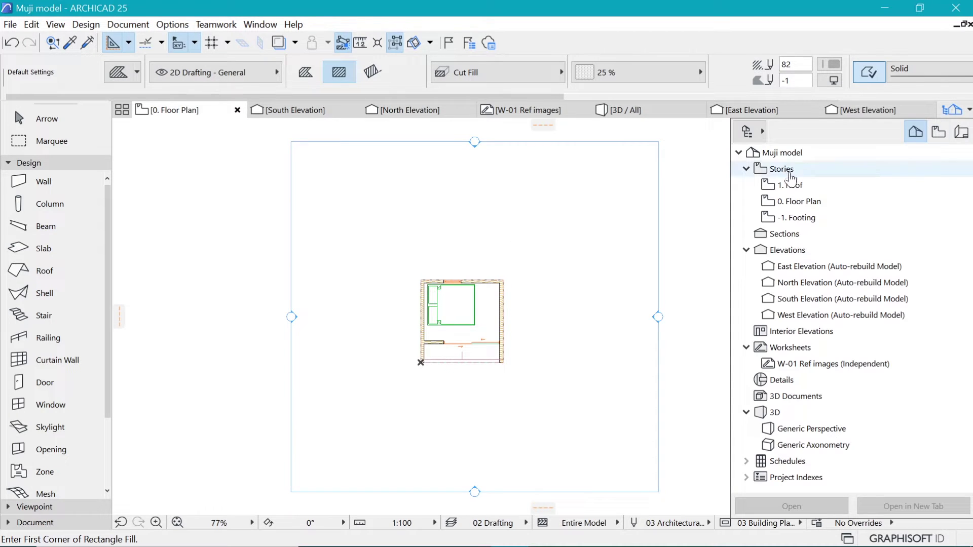
right_click(848, 134)
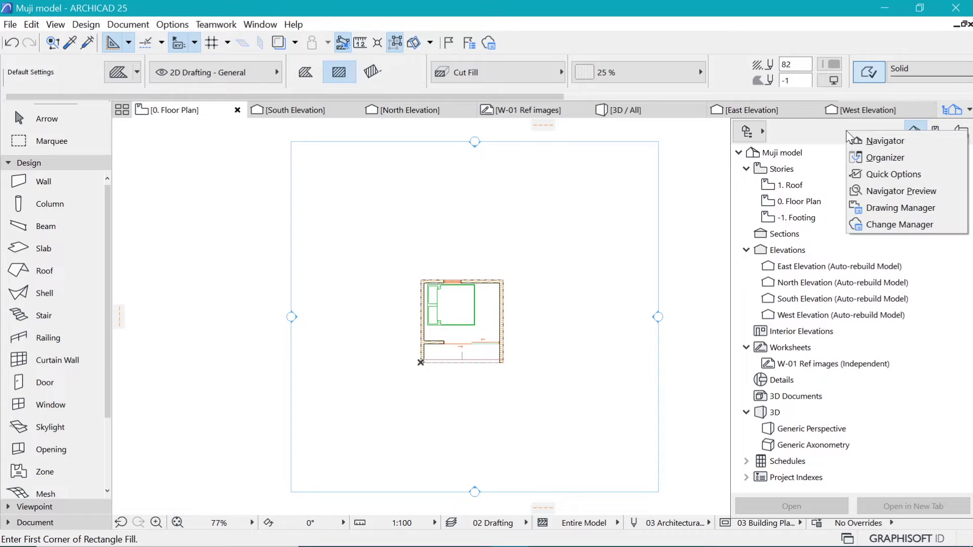
click(890, 146)
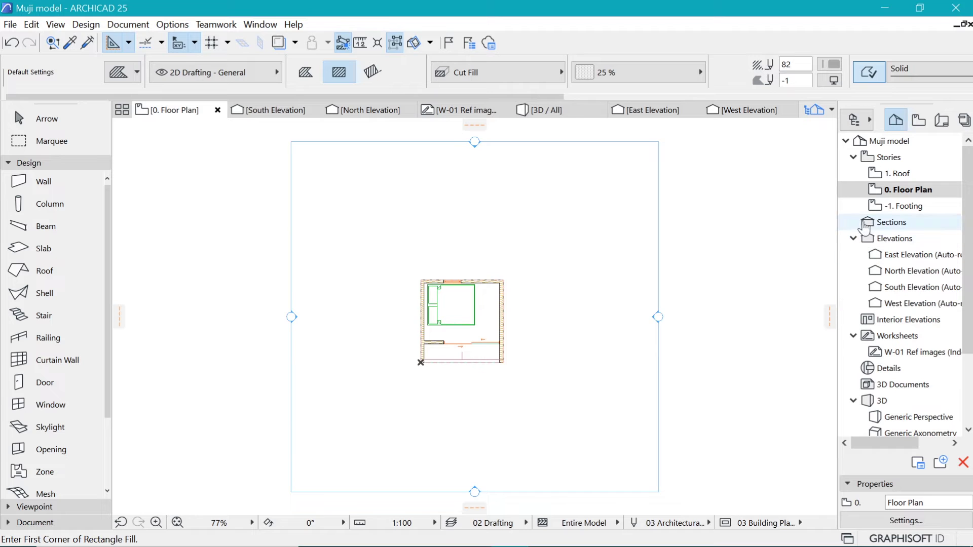
View the Footing, Floor Plan and Roof stories of the Muji model one after another, ending on Roof.
double_click(891, 207)
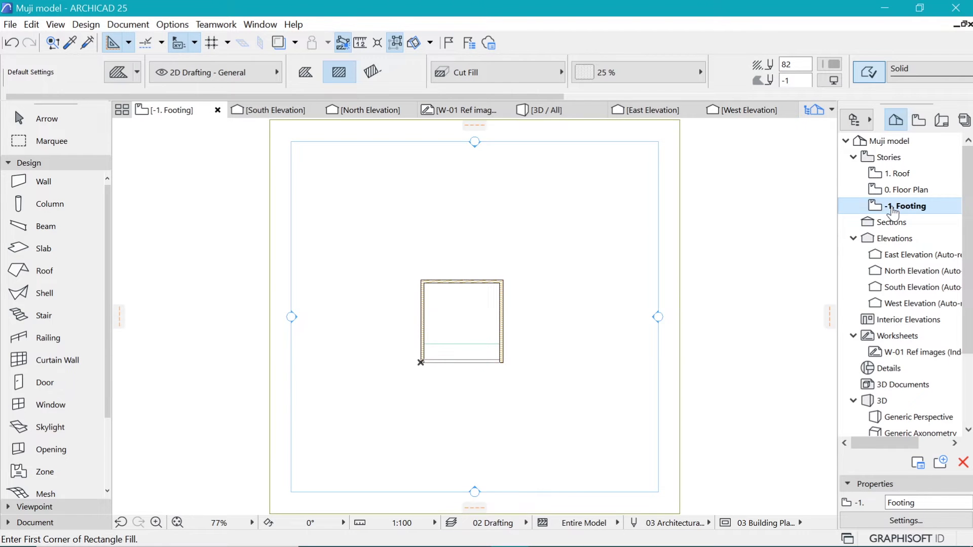
double_click(905, 190)
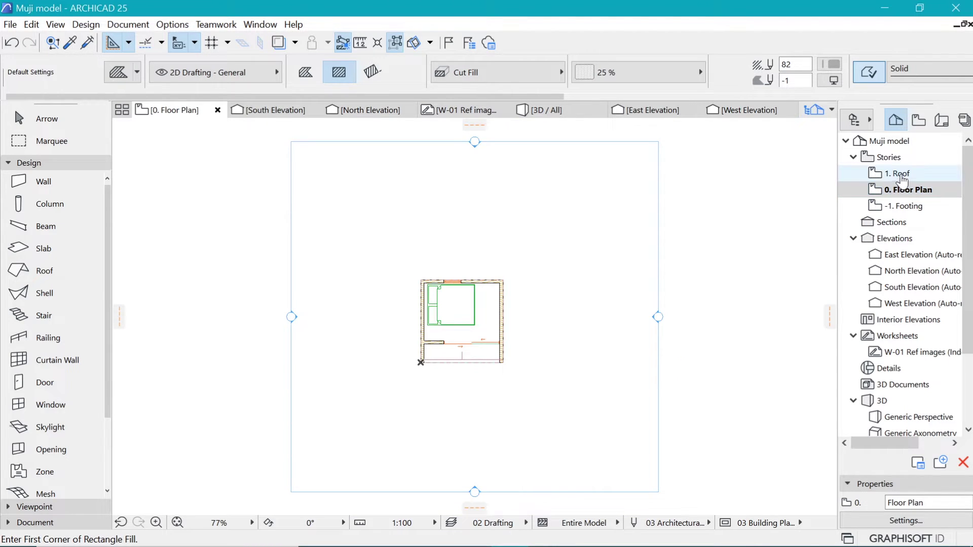
double_click(899, 175)
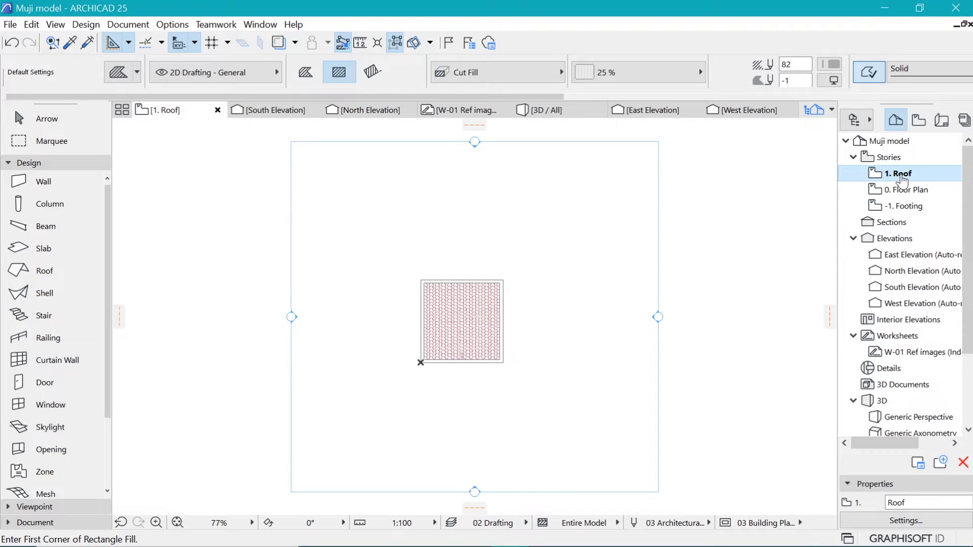
Open the Story Settings from the Footing story, look over the Footing, Floor Plan and Roof entries, and close the settings.
click(900, 205)
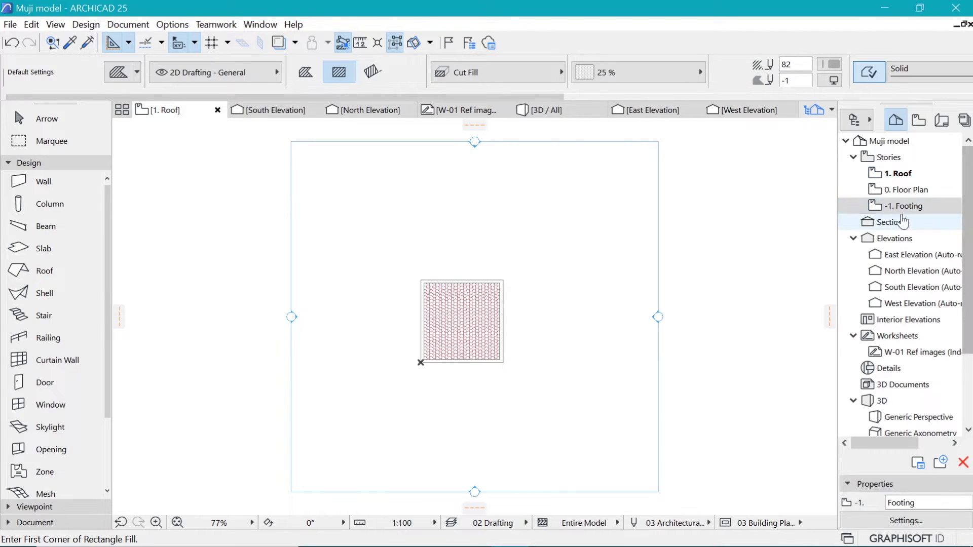
right_click(897, 210)
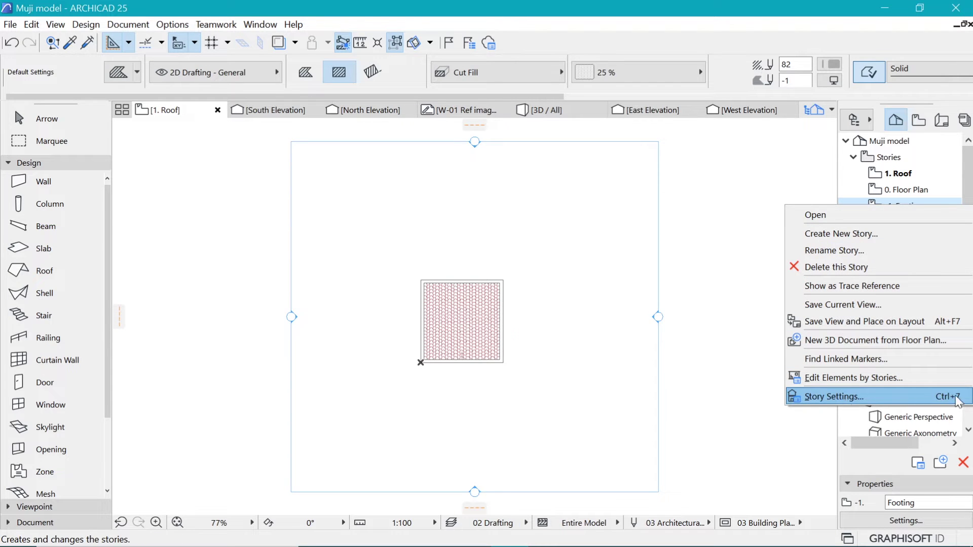
click(858, 398)
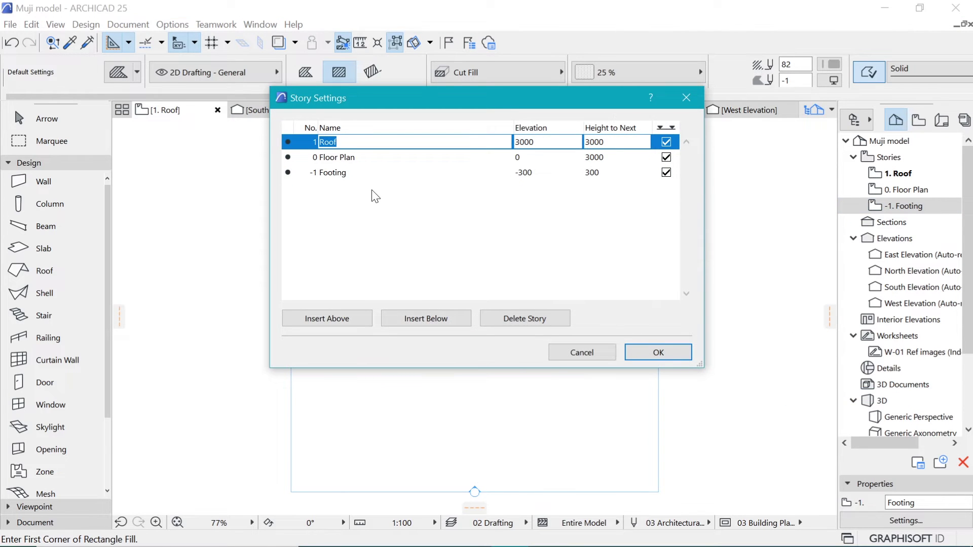
click(359, 174)
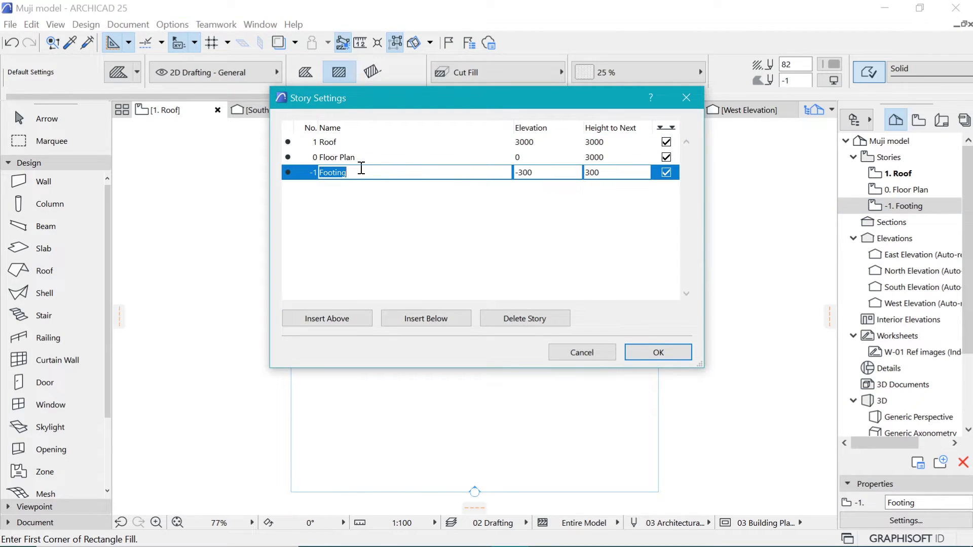
click(374, 155)
click(379, 141)
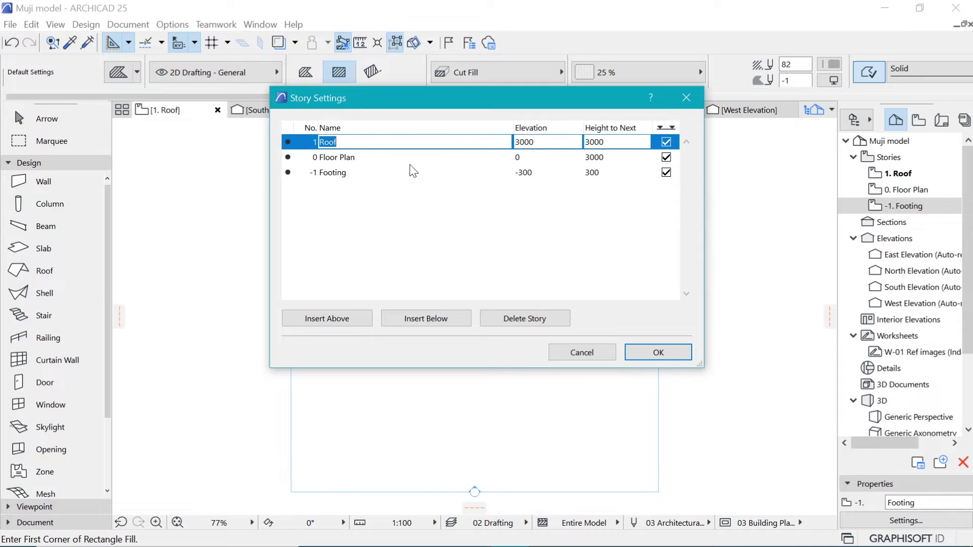
click(658, 353)
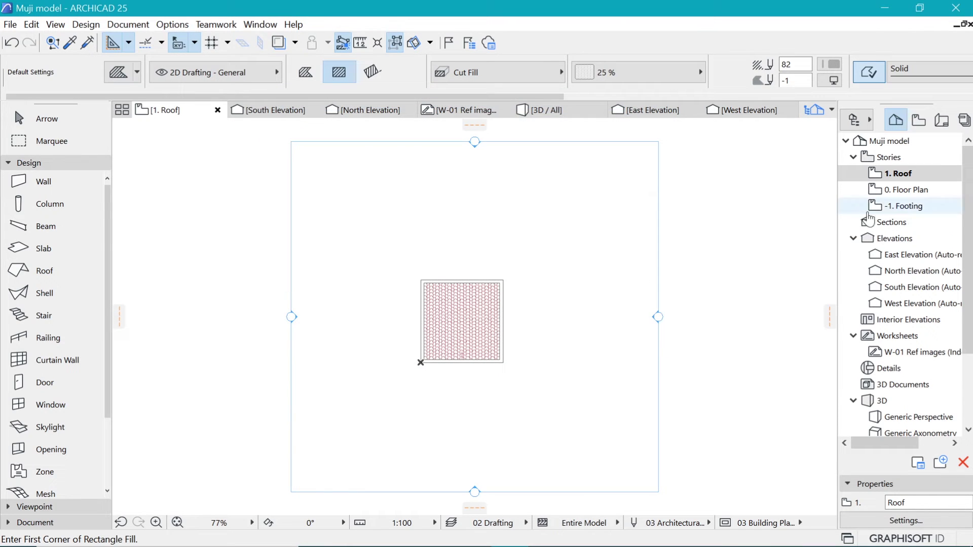
Open the Floor Plan story and look through the project's View Map.
click(924, 196)
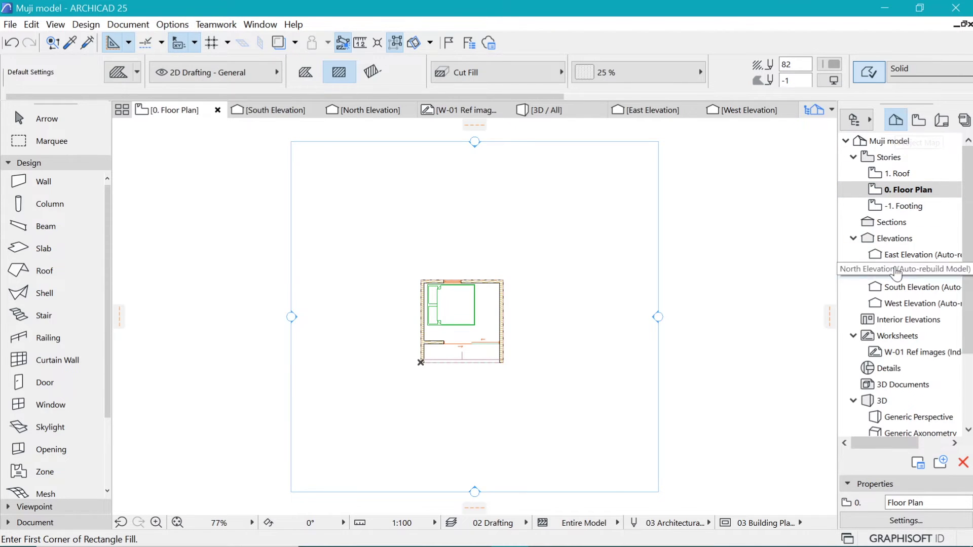
click(918, 122)
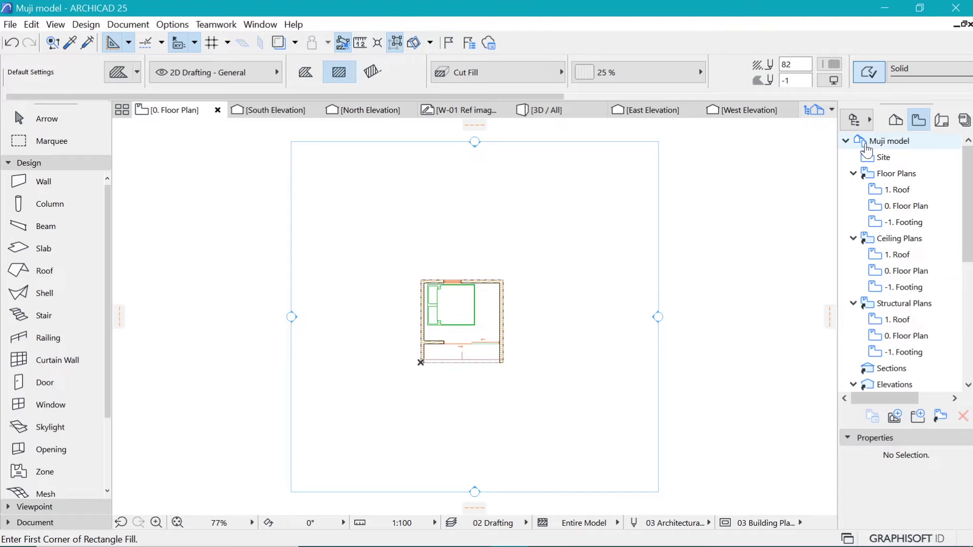
scroll(883, 351, down, 5)
scroll(882, 351, up, 5)
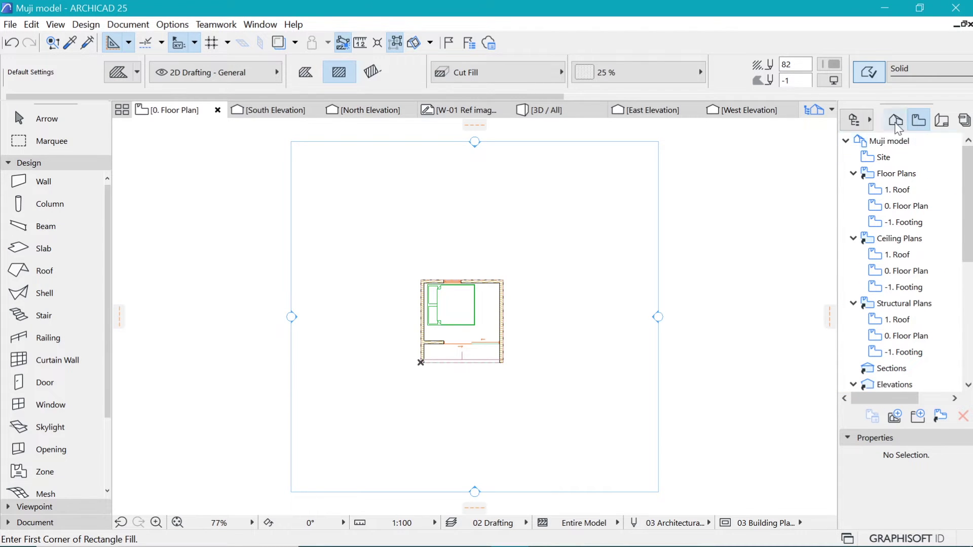
Look through the Layout Book and the Publisher Sets, and return to the Project Map.
click(943, 120)
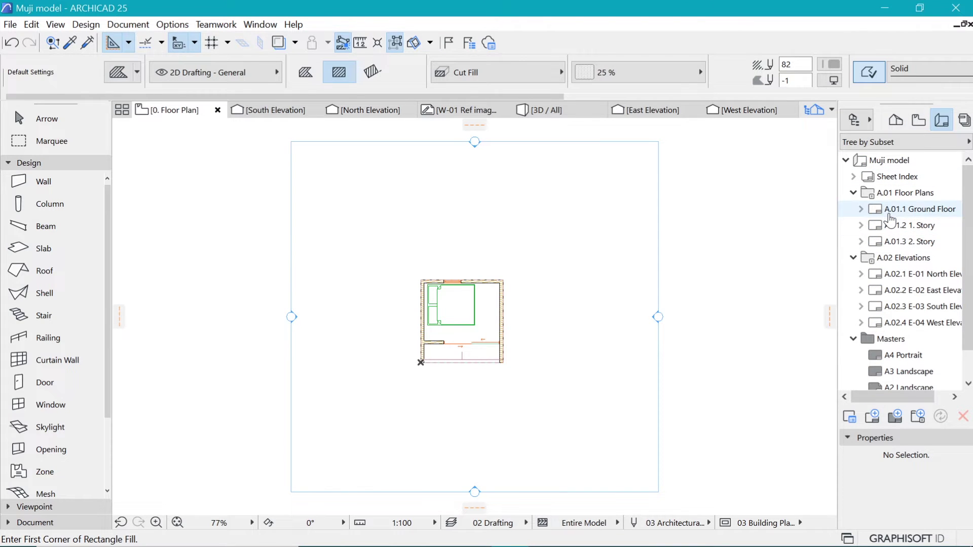
scroll(881, 263, down, 2)
scroll(875, 350, up, 2)
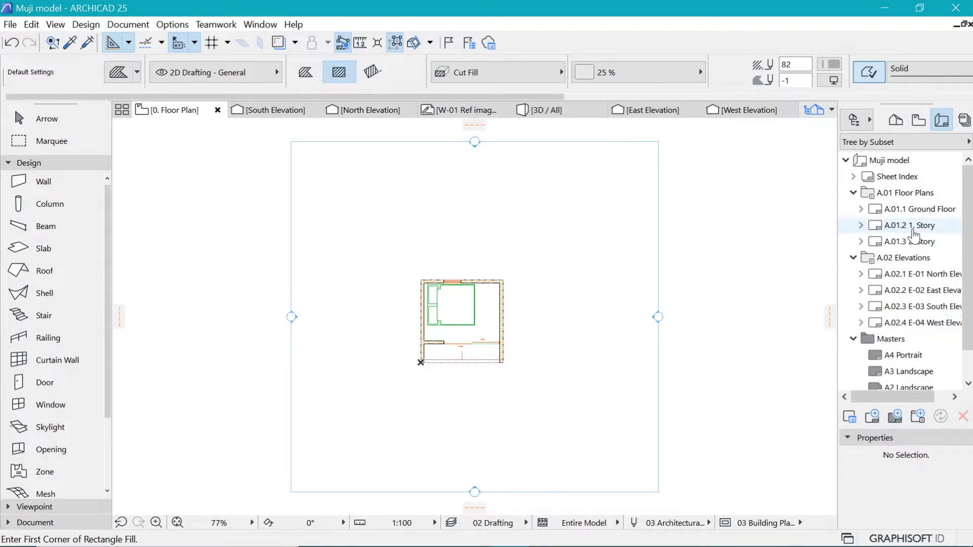
click(962, 121)
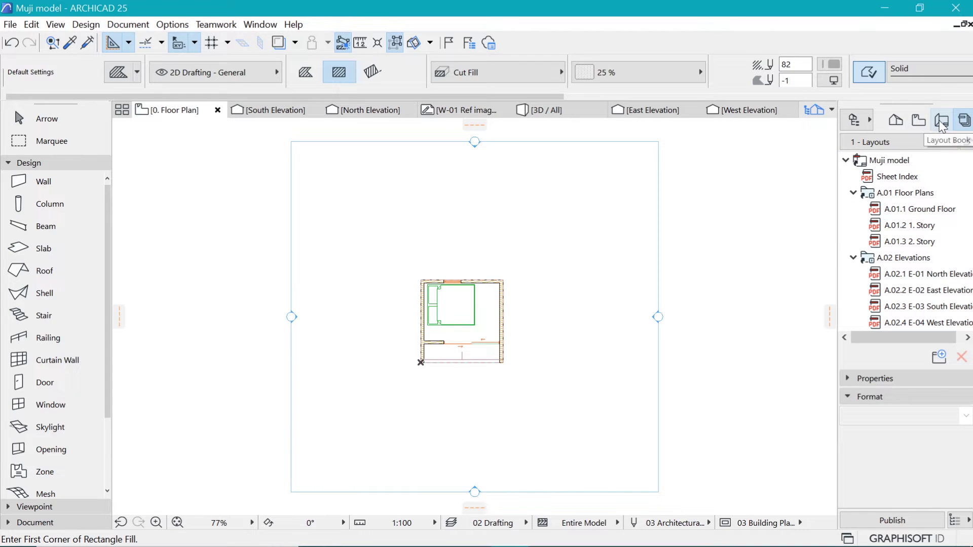
click(941, 124)
click(897, 122)
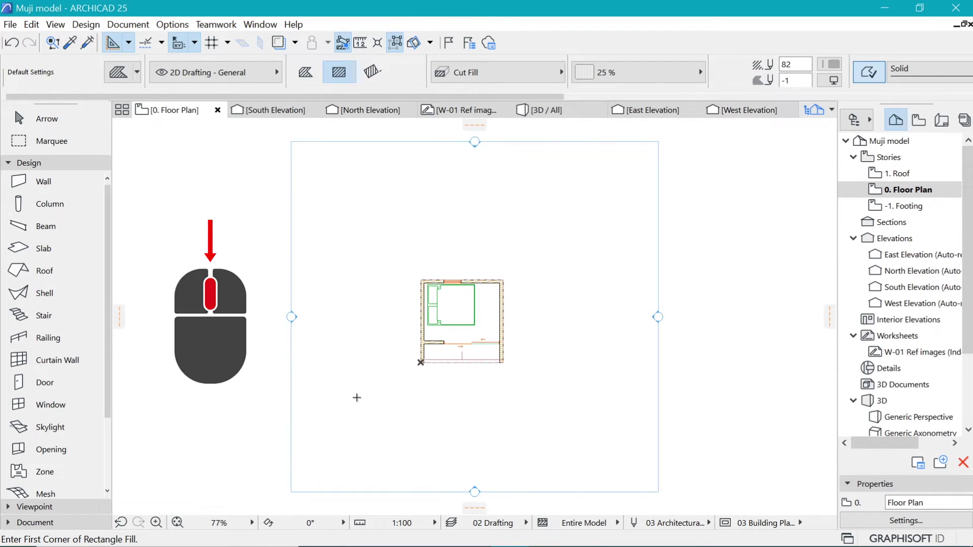
Pan the floor plan out of view and fit the whole drawing back in the window.
middle_drag(356, 397, 652, 389)
middle_drag(321, 395, 780, 403)
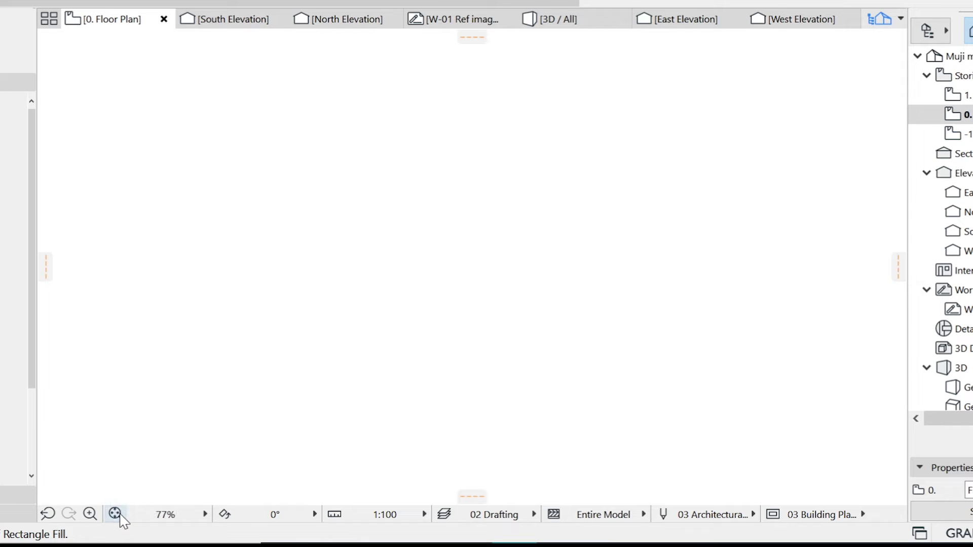
click(116, 515)
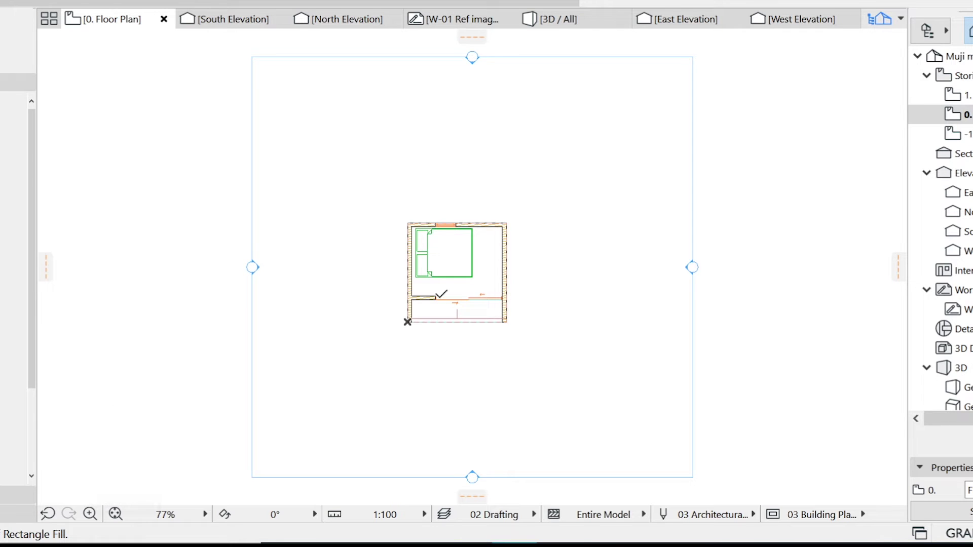
Zoom in on a rectangular area enclosing the whole house plan.
click(90, 514)
click(380, 210)
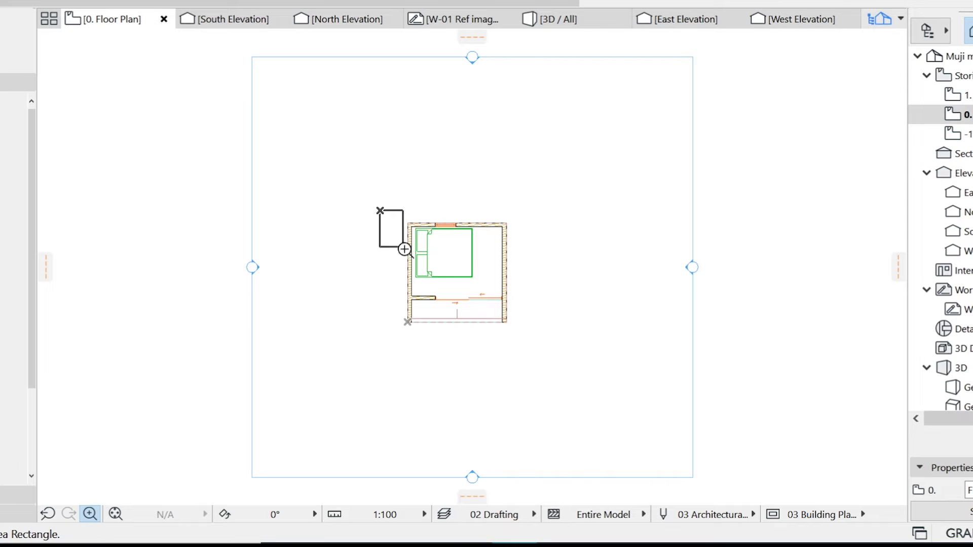
click(537, 362)
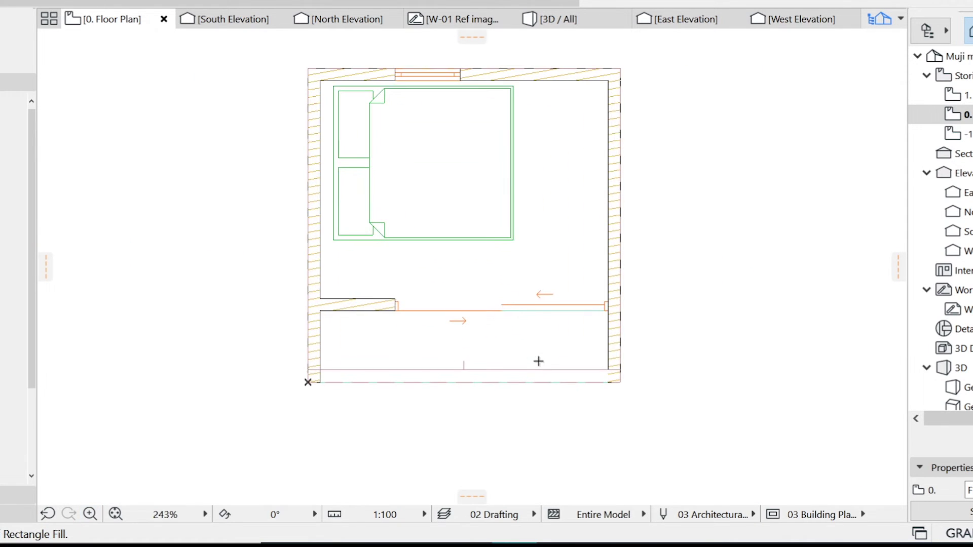
Switch back and forth between the previous and next zoom, ending on the full floor plan view.
click(48, 514)
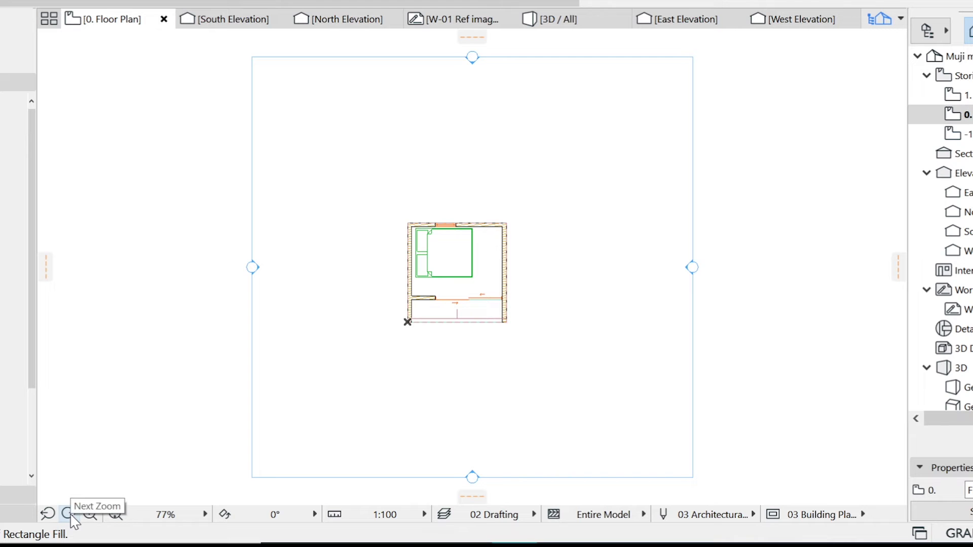
click(69, 515)
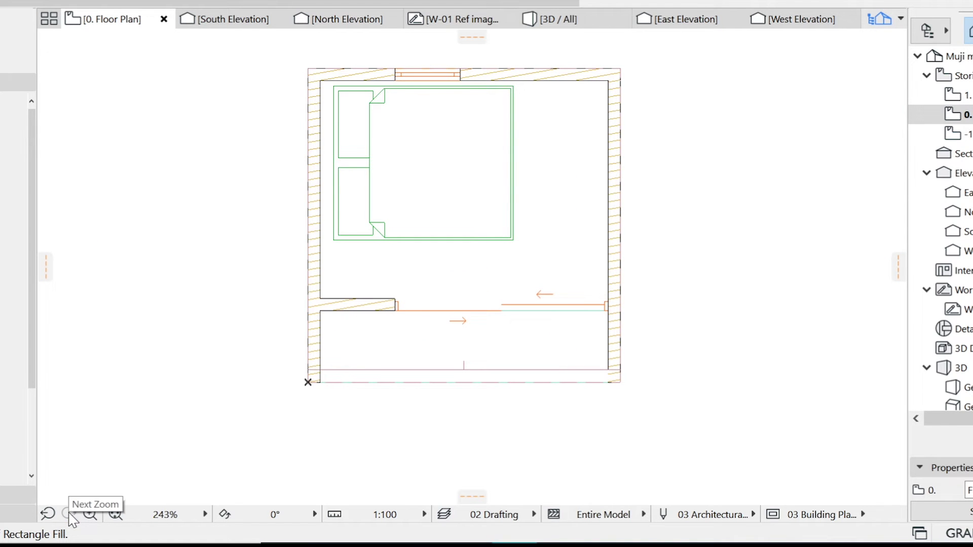
click(48, 514)
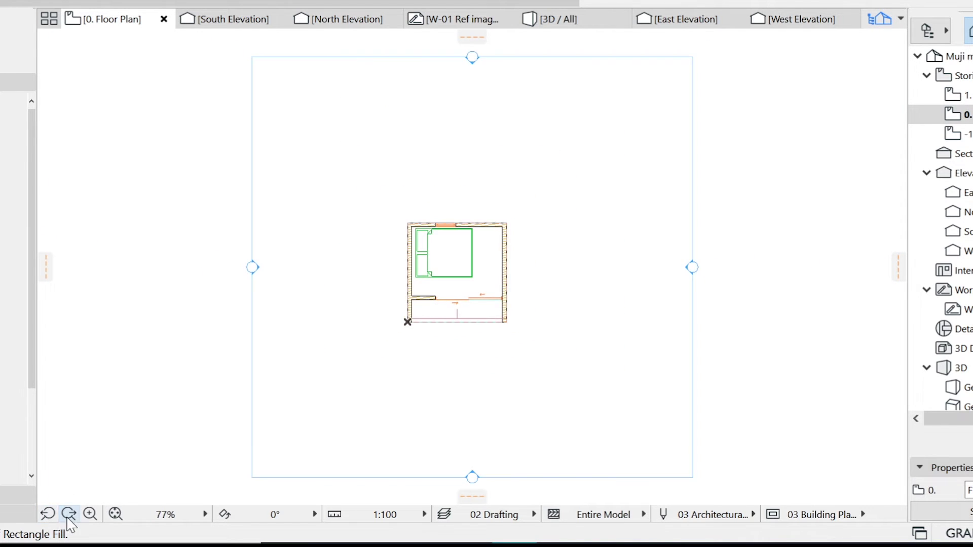
click(69, 514)
click(48, 514)
Try the floor plan at scales 1:50 and 1:200, and return it to 1:100.
click(418, 516)
click(393, 515)
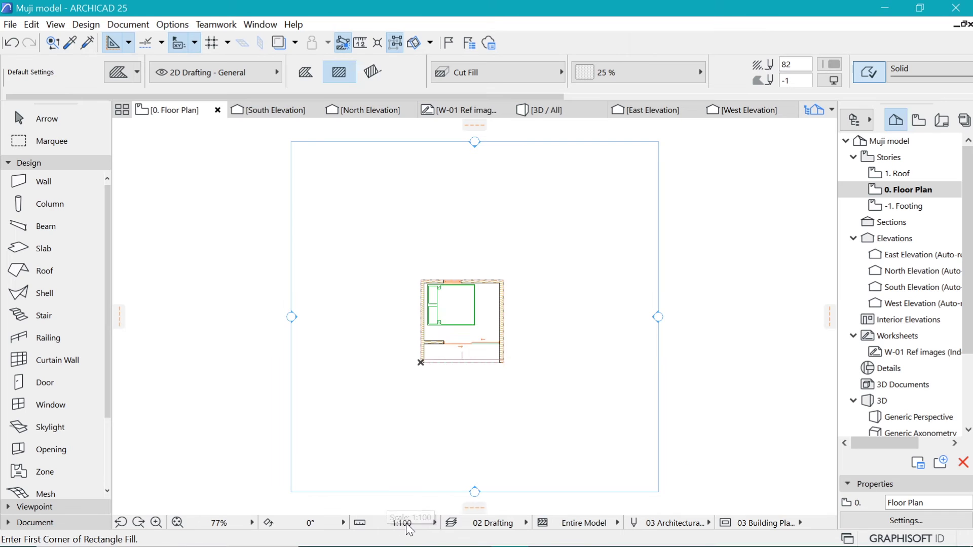
click(410, 523)
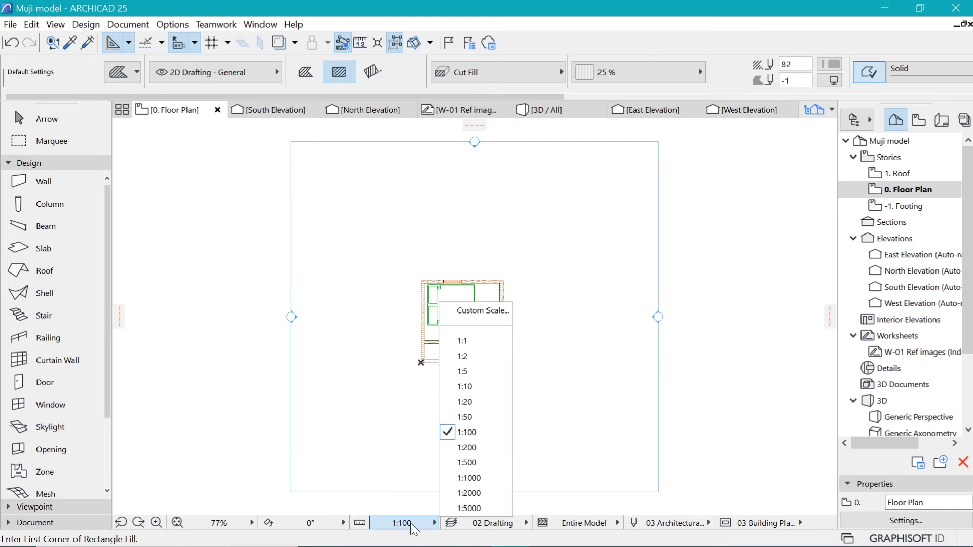
click(467, 418)
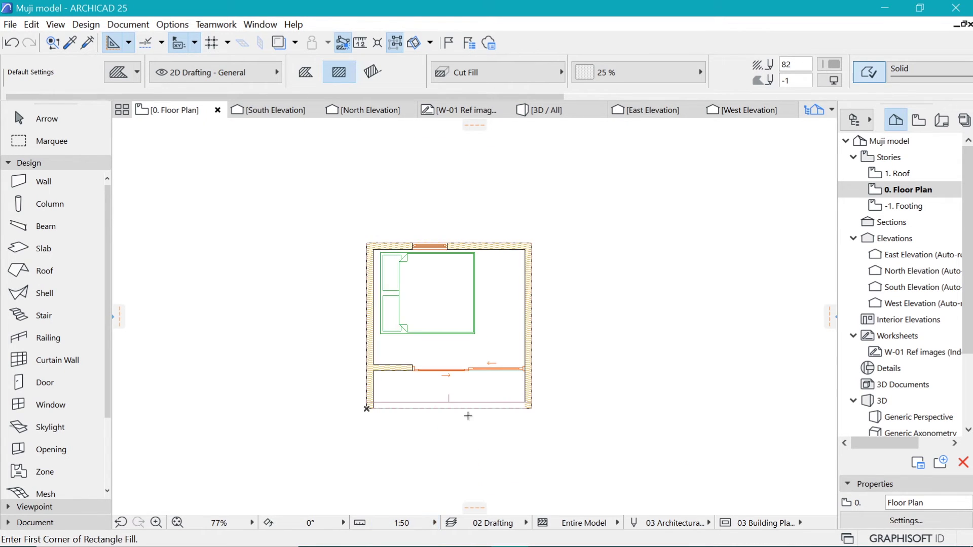
click(430, 522)
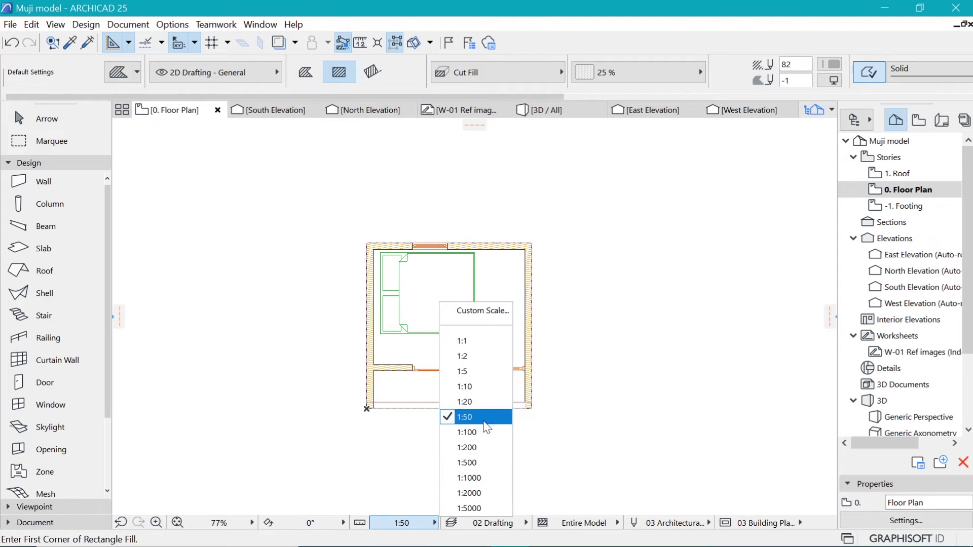
click(471, 448)
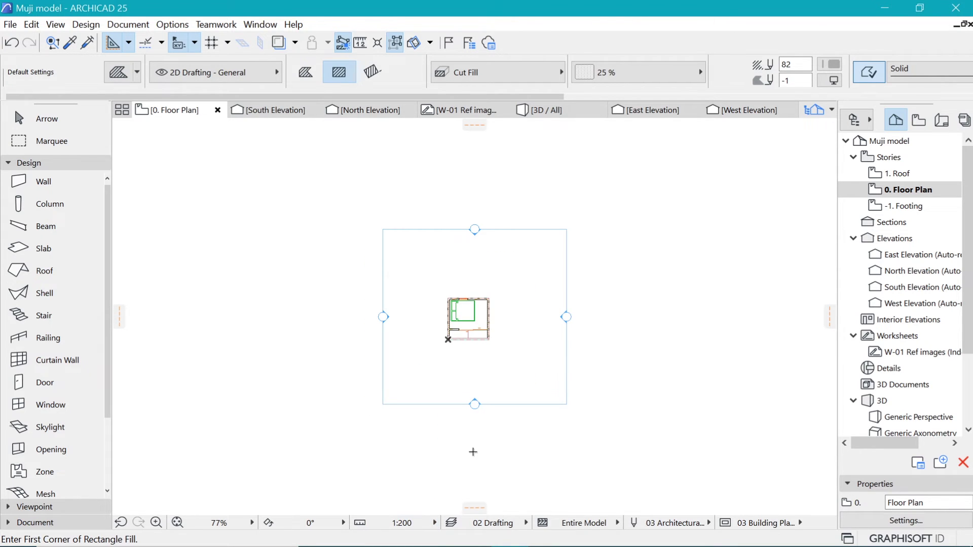
click(431, 522)
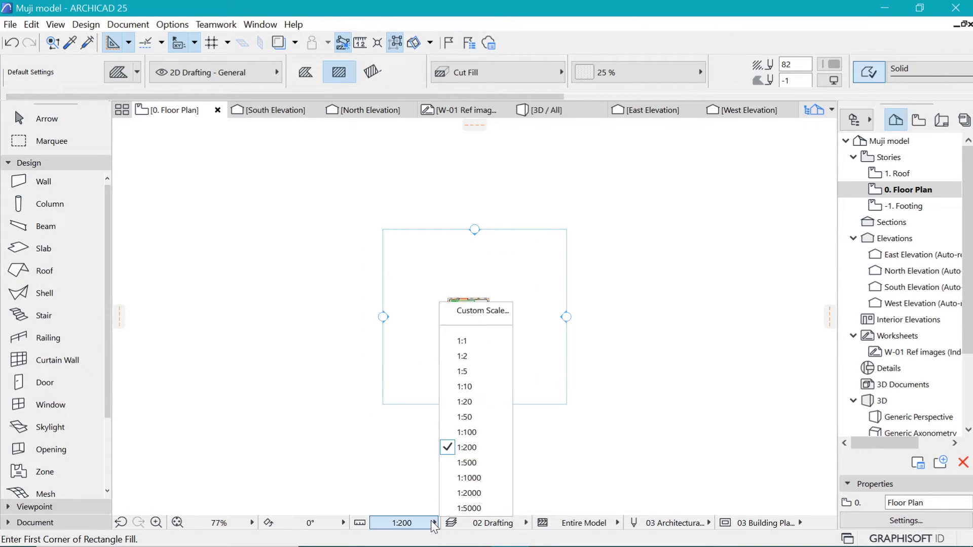
click(466, 432)
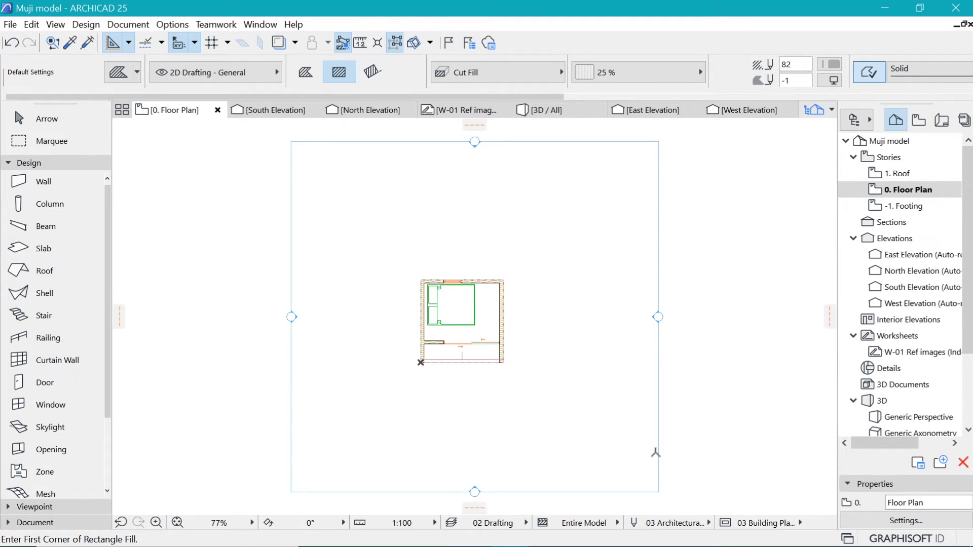
Look through the available layer combinations, keeping 02 Drafting.
click(511, 525)
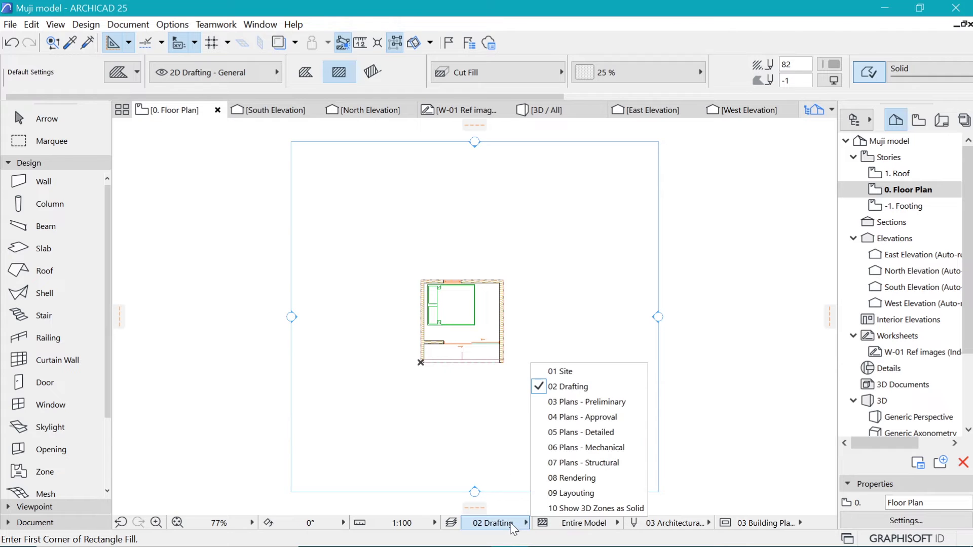
click(513, 527)
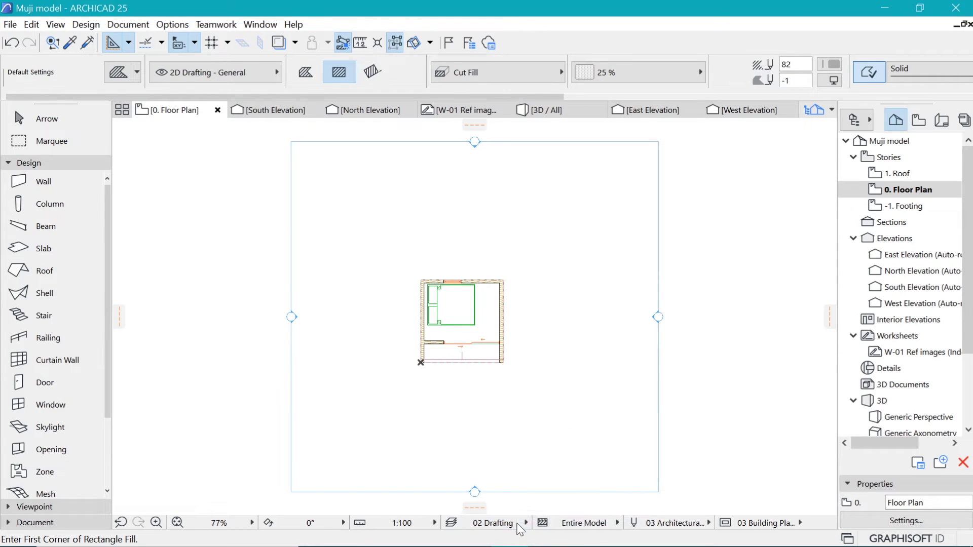
click(525, 523)
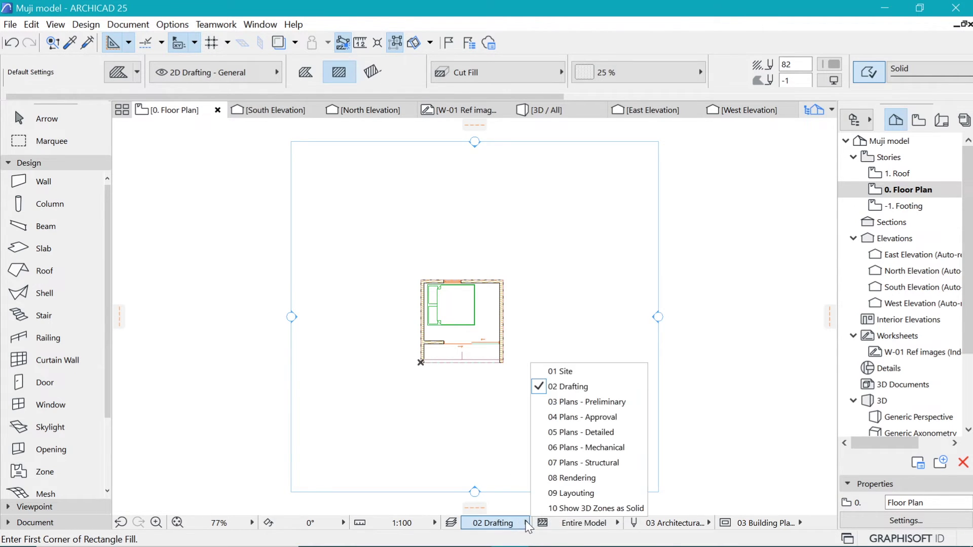
click(527, 526)
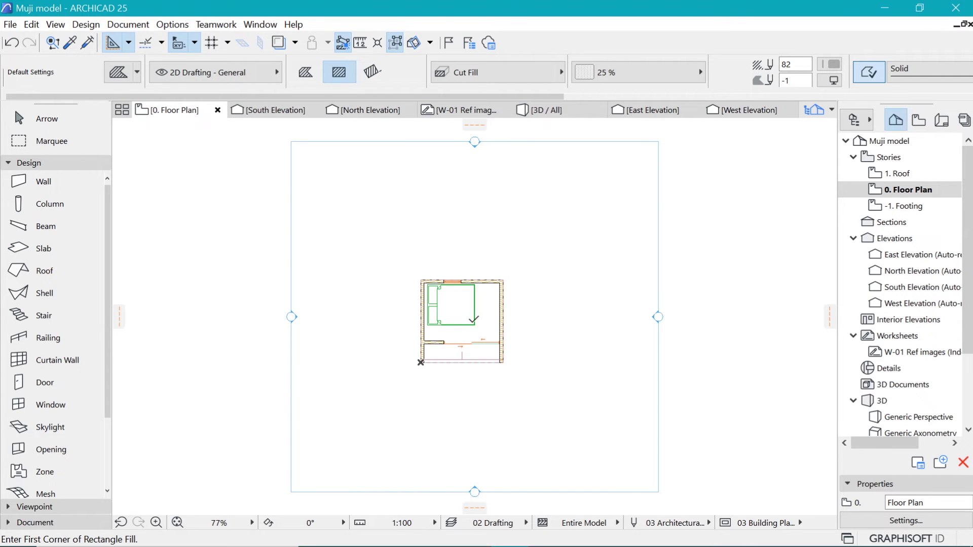
View the South Elevation, and orbit around the house in the 3D view to see its side wall.
click(278, 114)
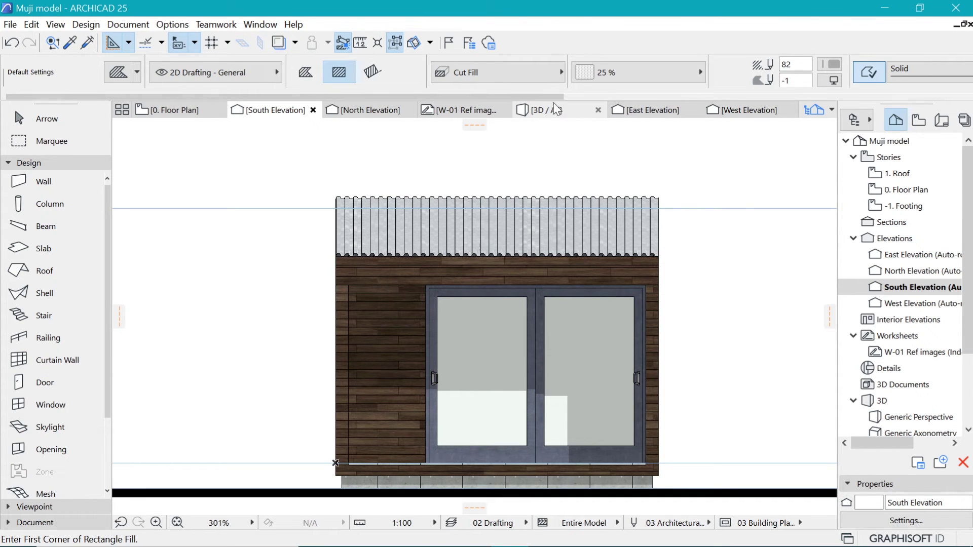
click(549, 111)
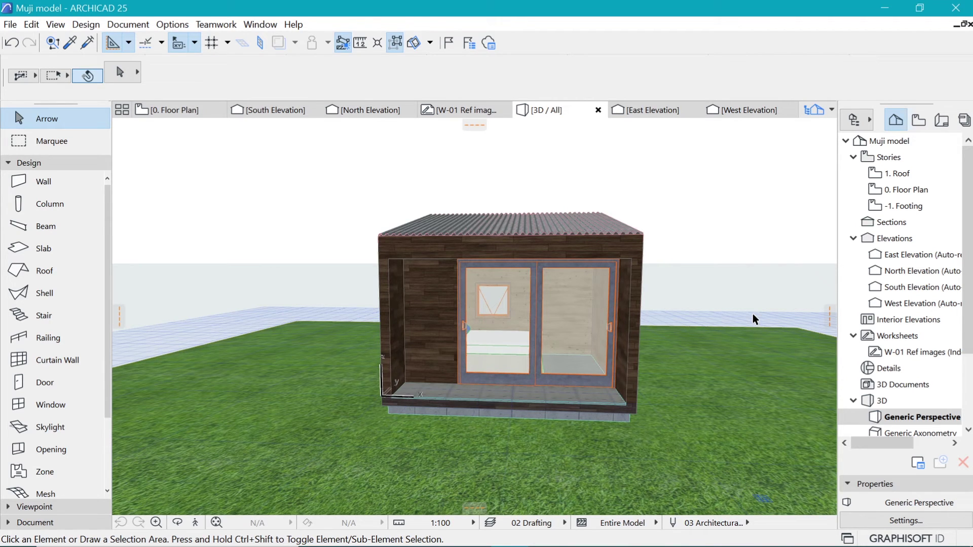
key(o)
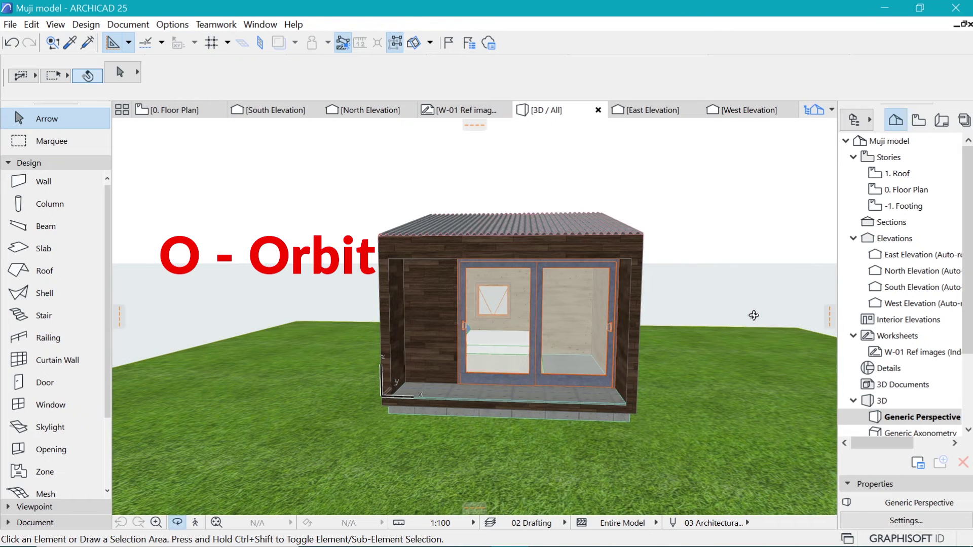
drag(379, 393, 678, 396)
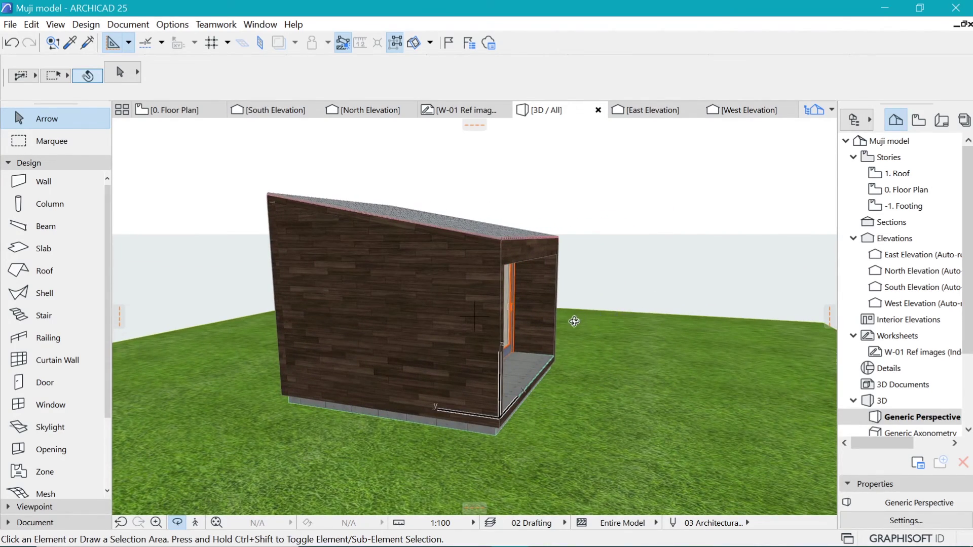
Orbit around the house in the 3D view to see its side and rear walls, ending facing the glazed front.
scroll(574, 322, up, 5)
scroll(576, 324, down, 8)
drag(611, 320, 299, 329)
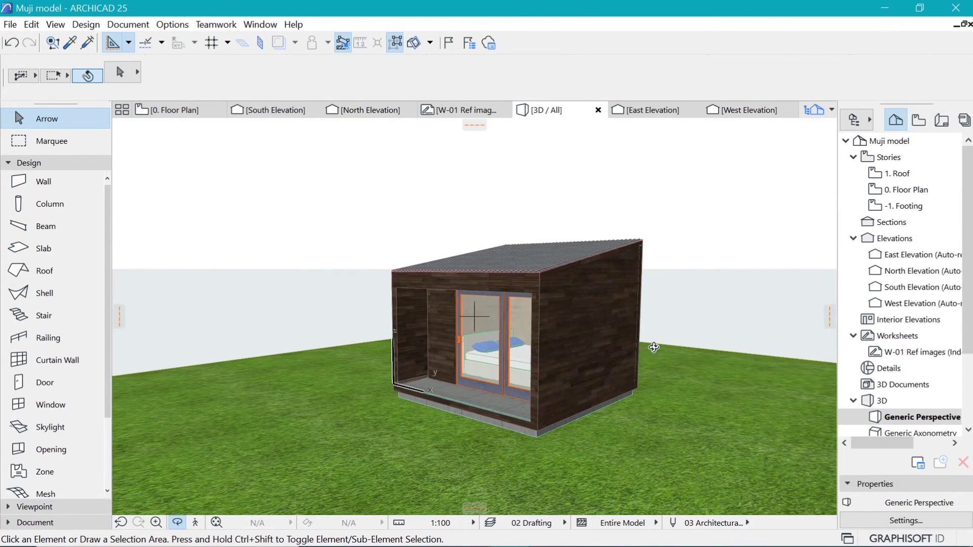
drag(653, 346, 395, 333)
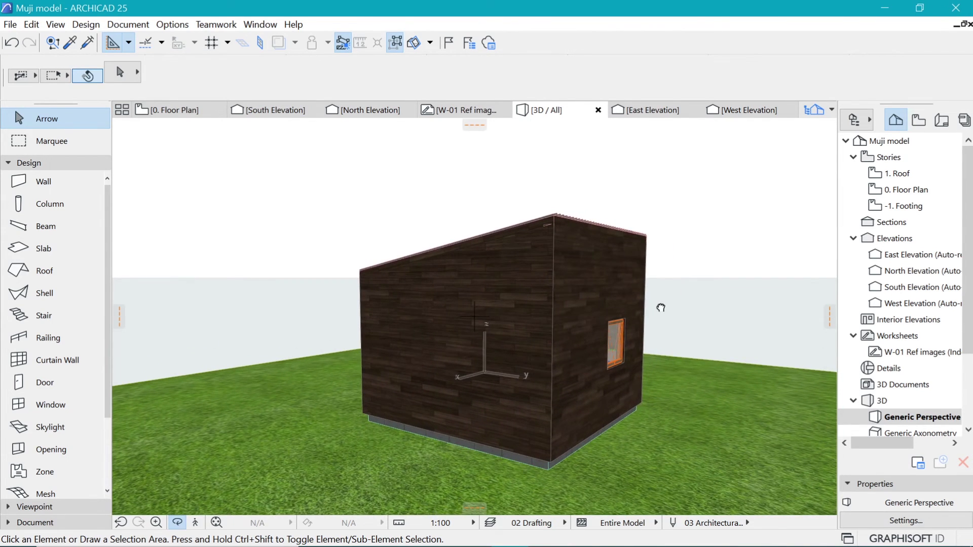
drag(660, 308, 455, 438)
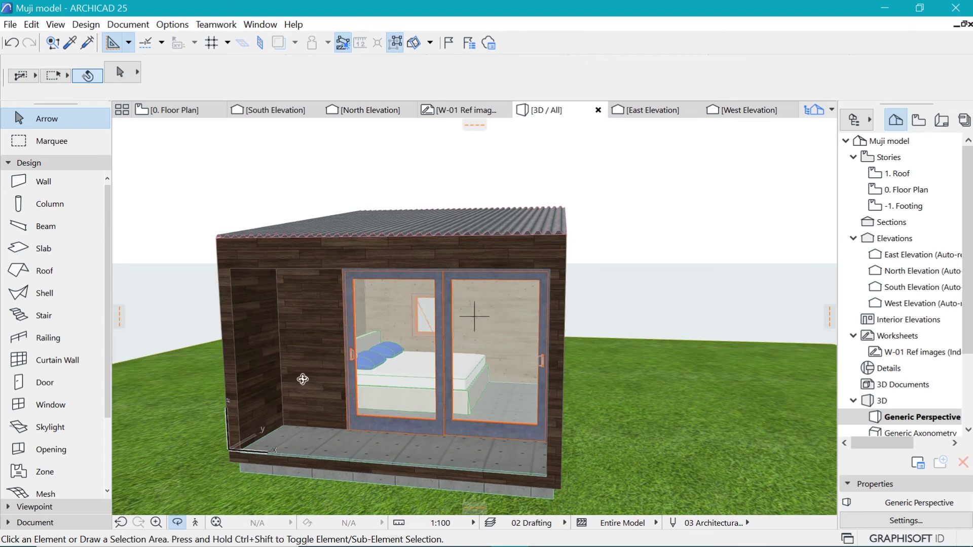
Start 3D Explore mode, look around from in front of the house, and try moving backward and forward.
click(195, 522)
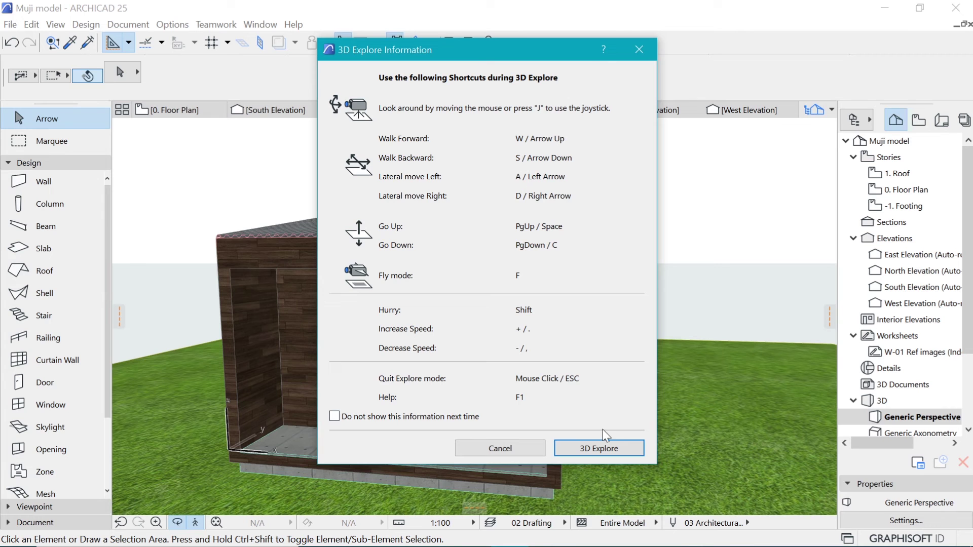
click(592, 451)
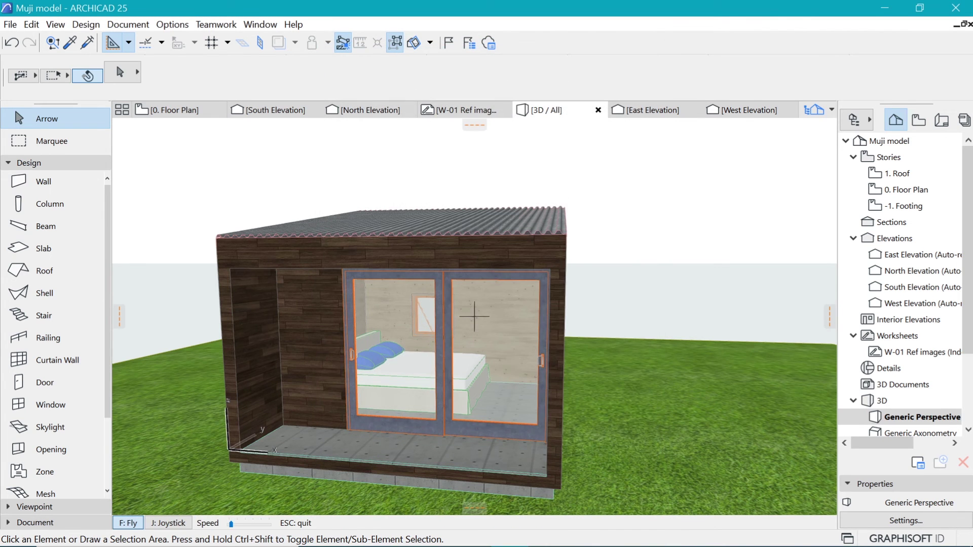
mouse_move(557, 335)
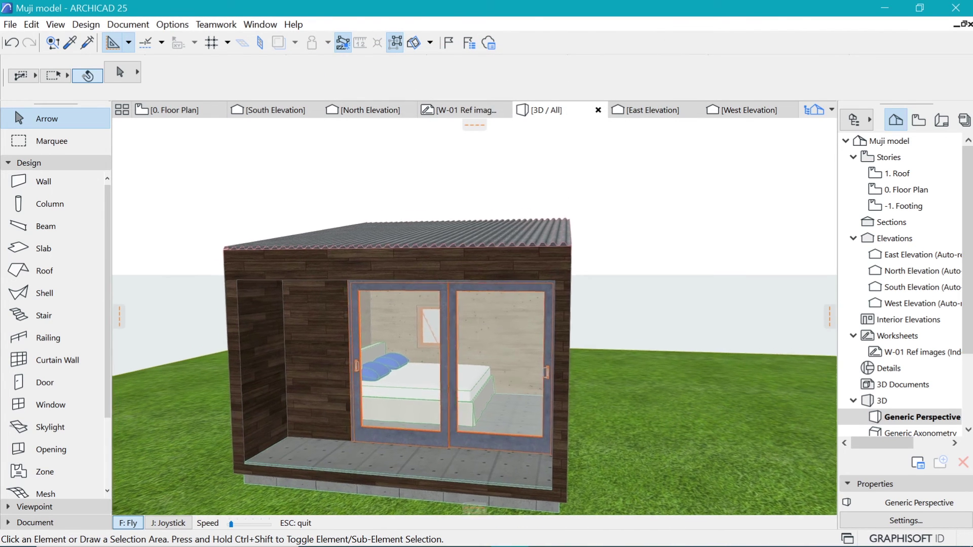
mouse_move(475, 314)
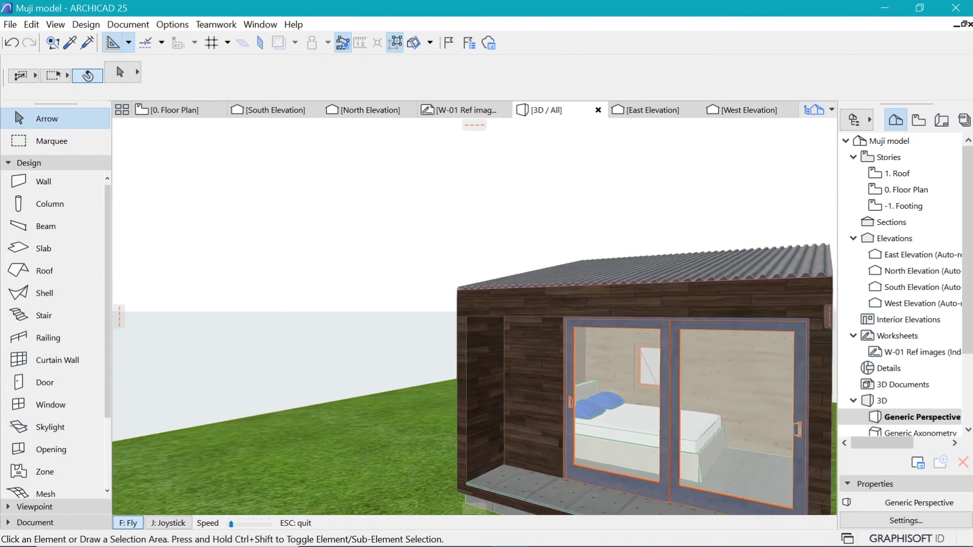
key(Down)
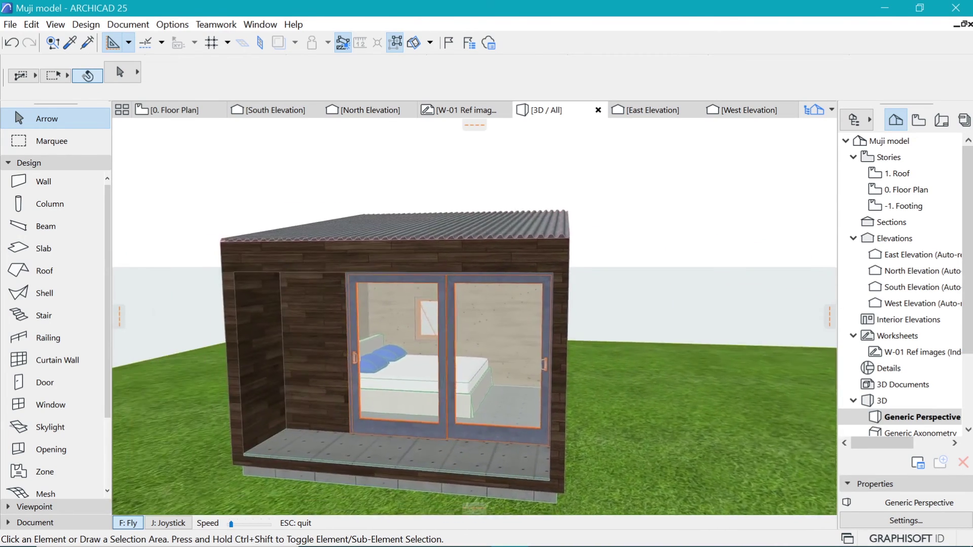
key(Up)
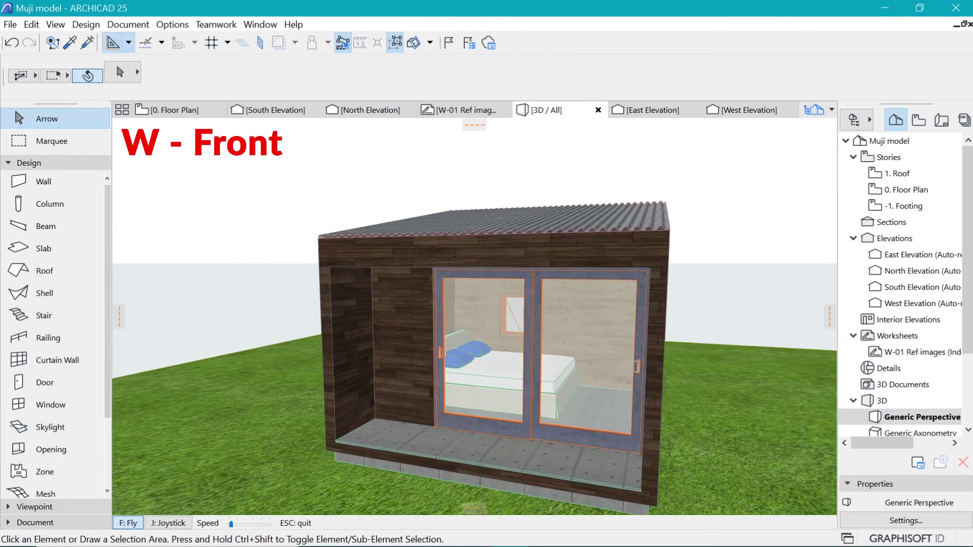
Try the remaining explore movements in front of the house: backward, sideways to both sides, down and up.
key(s)
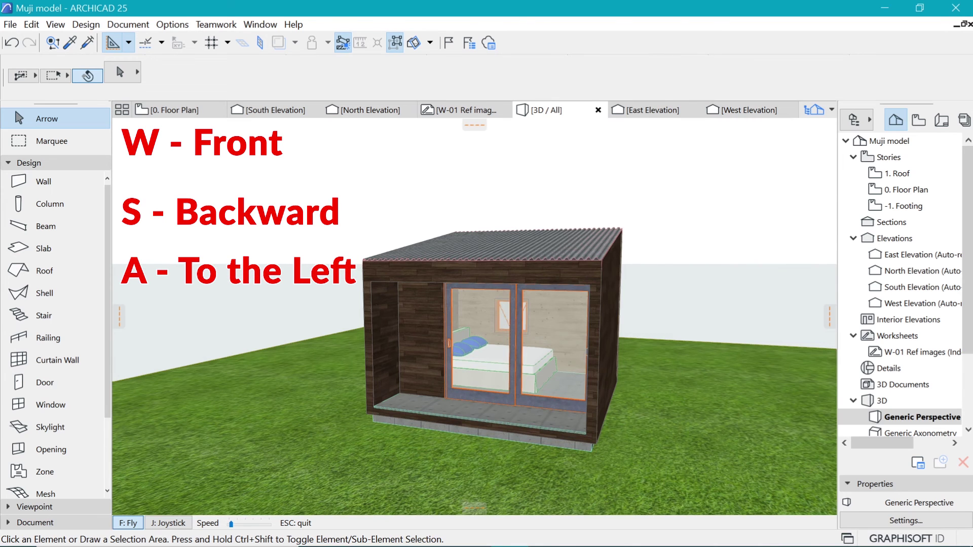
key(a)
key(d)
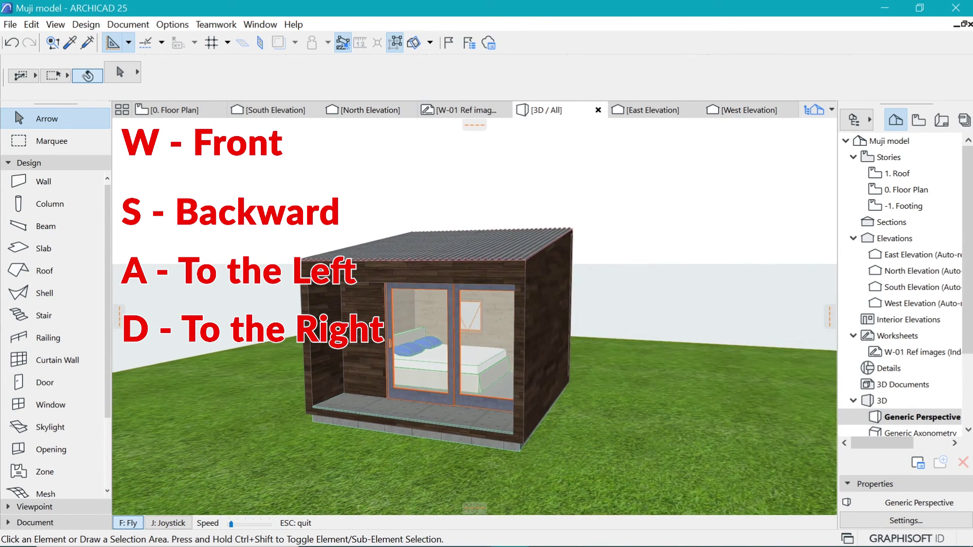
key(c)
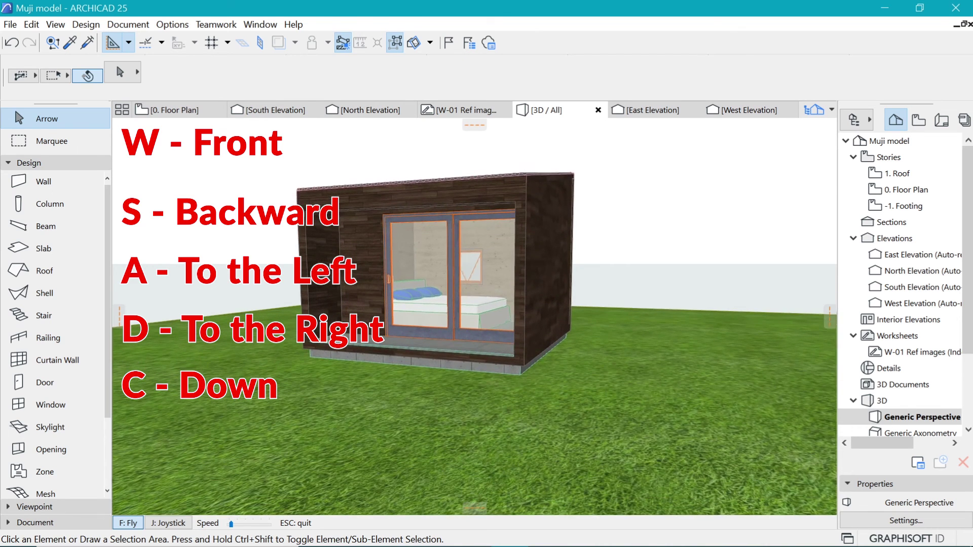
key(space)
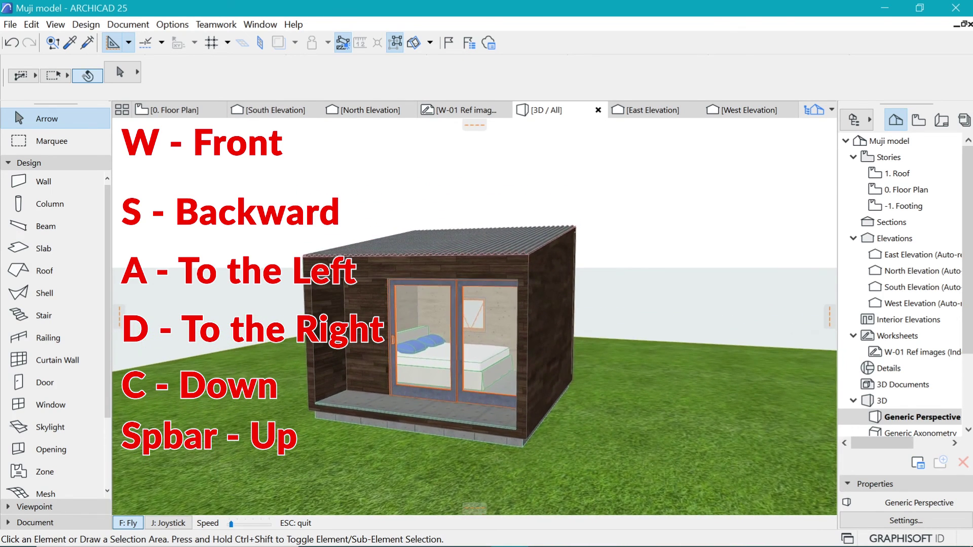
key(c)
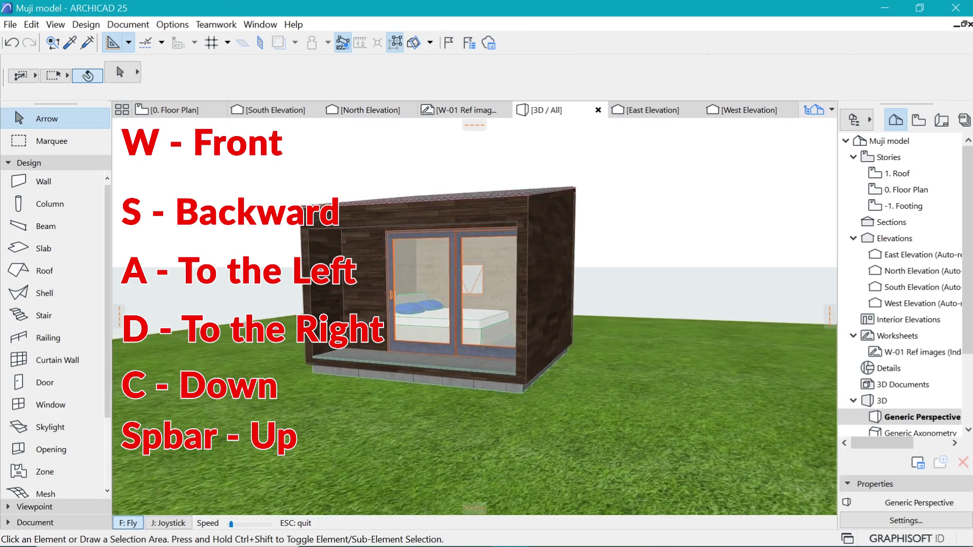
Fly around the outside of the house at low height, past its timber side walls, and return to the front sliding doors.
key(w)
key(a)
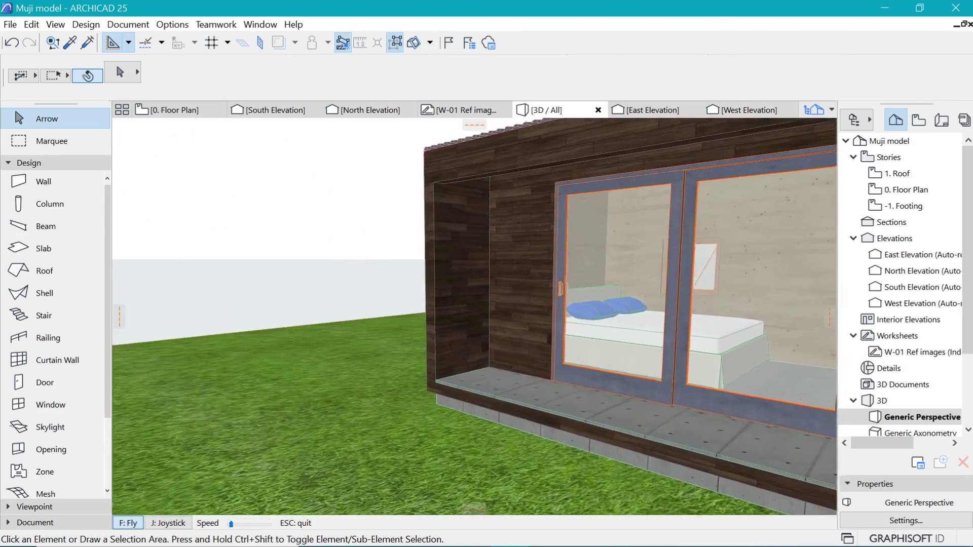
key(a)
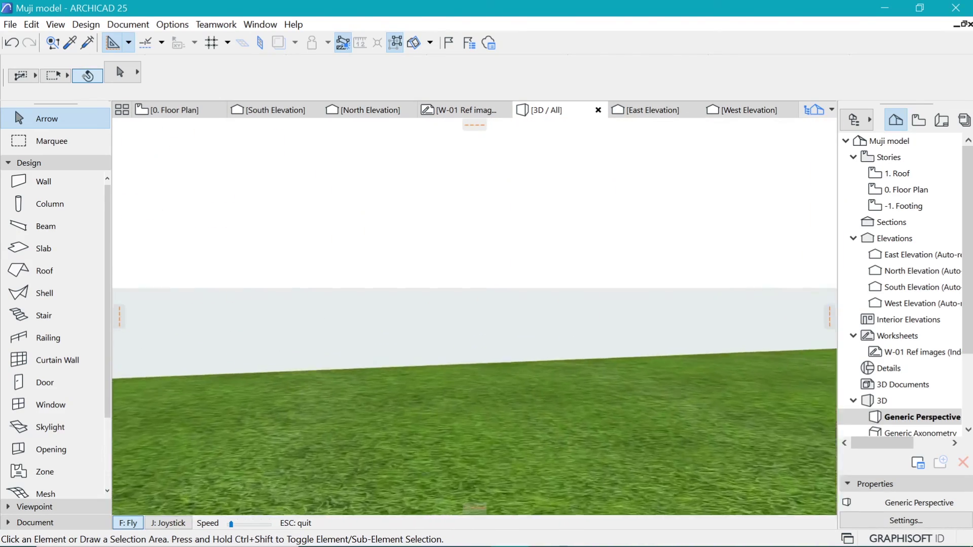
key(a)
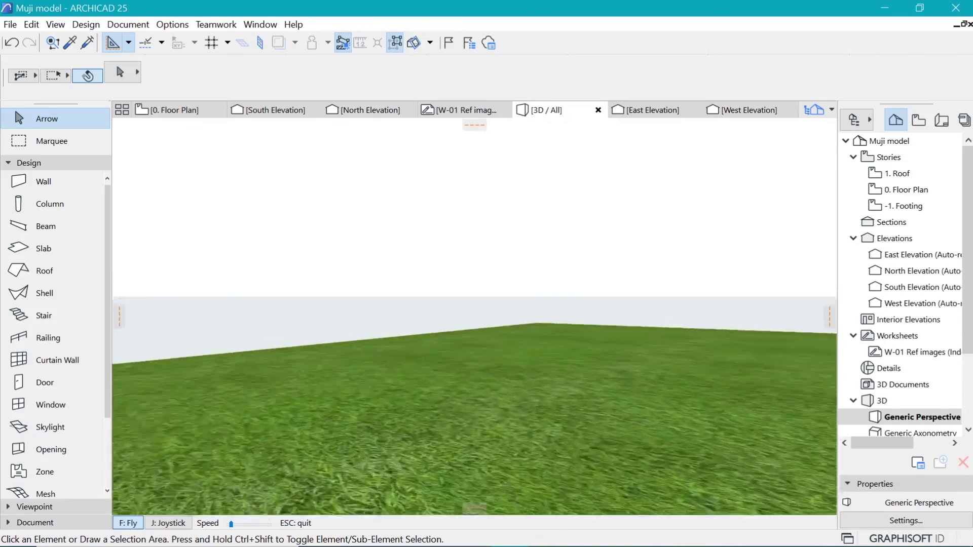
key(d)
key(a)
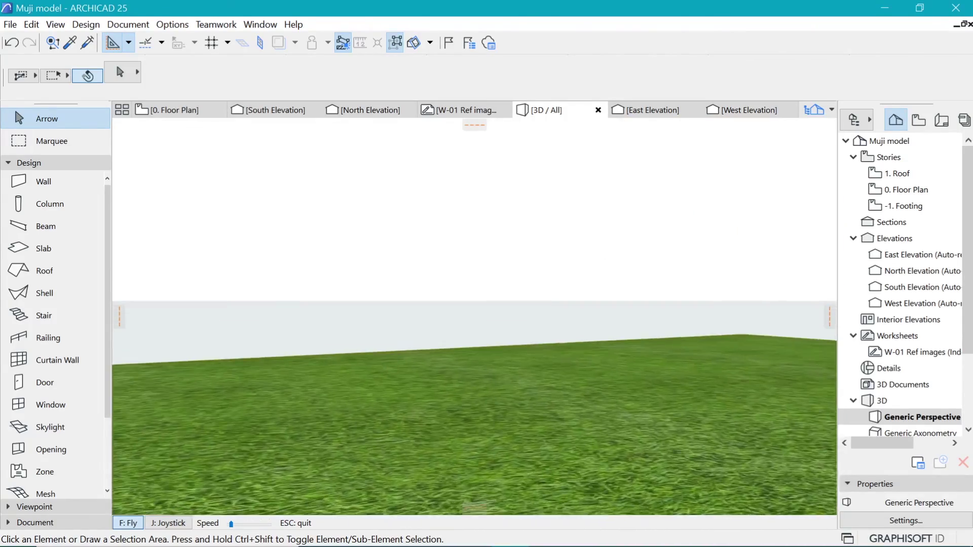
key(d)
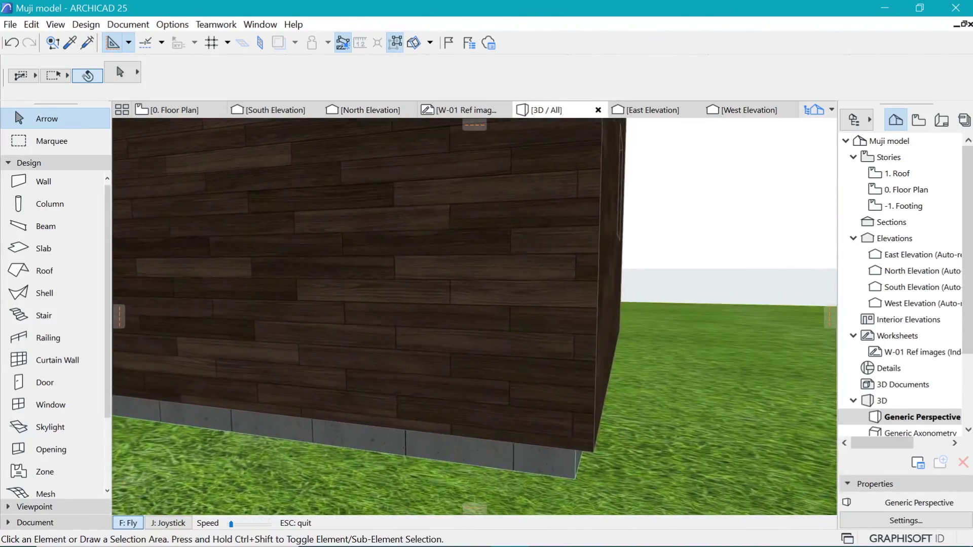
key(a)
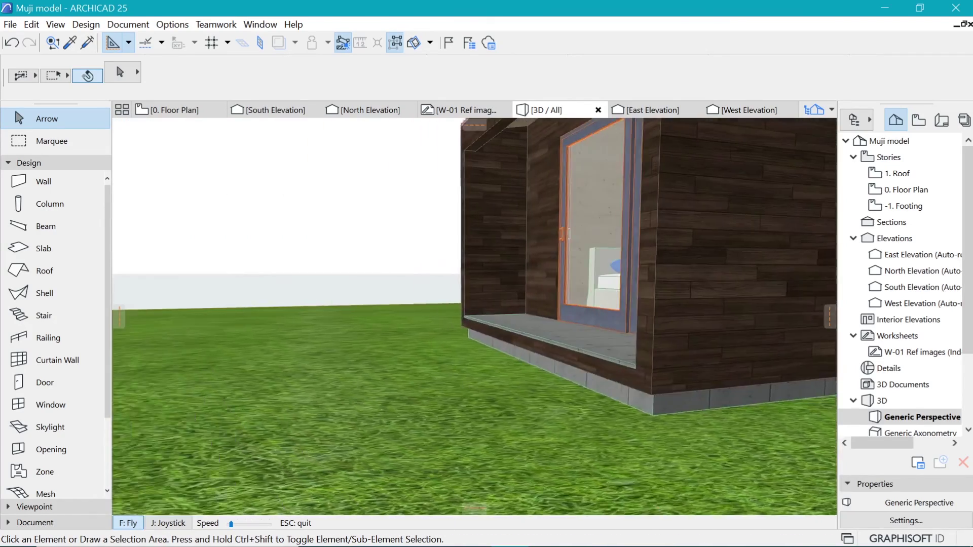
key(a)
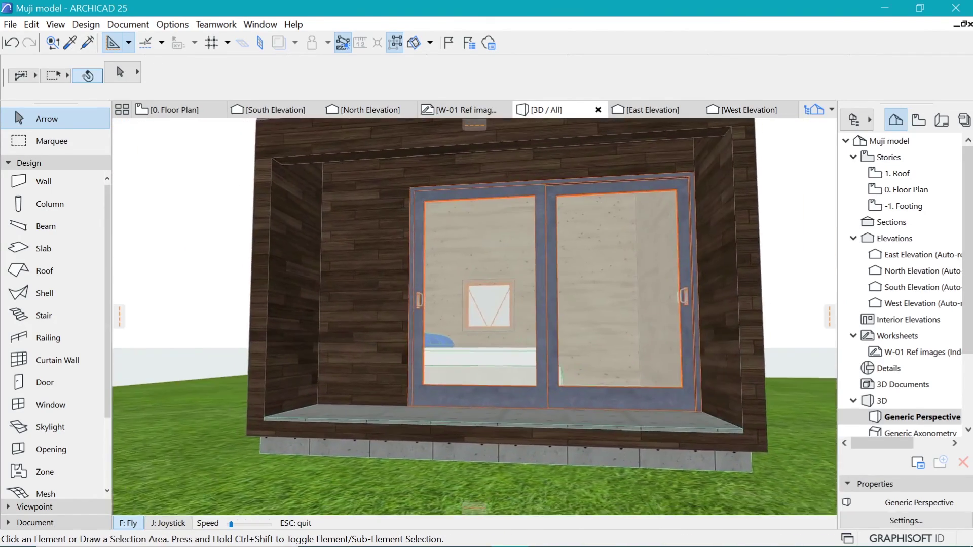
key(d)
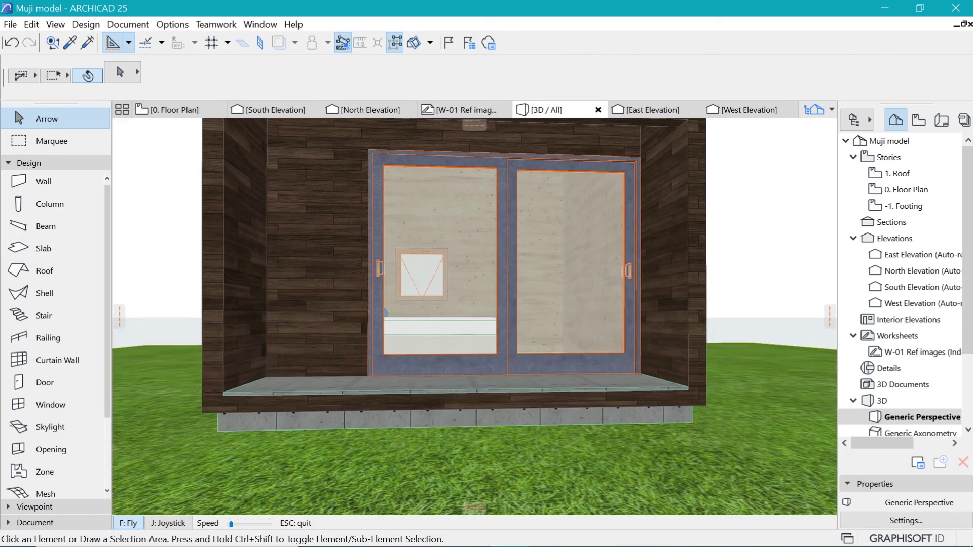
Fly through the sliding doors into the bedroom and look around at the bed, pillows and small window.
key(w)
key(w)
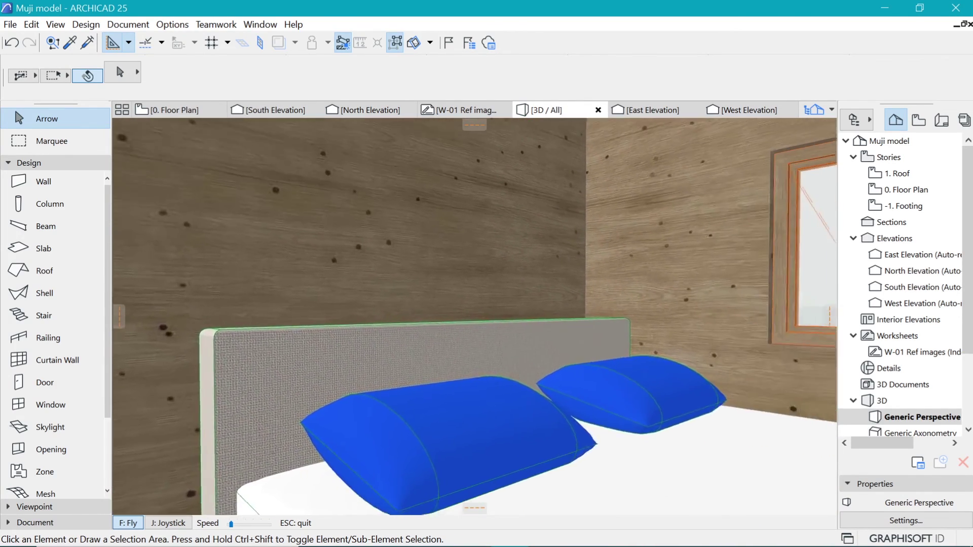
key(Right)
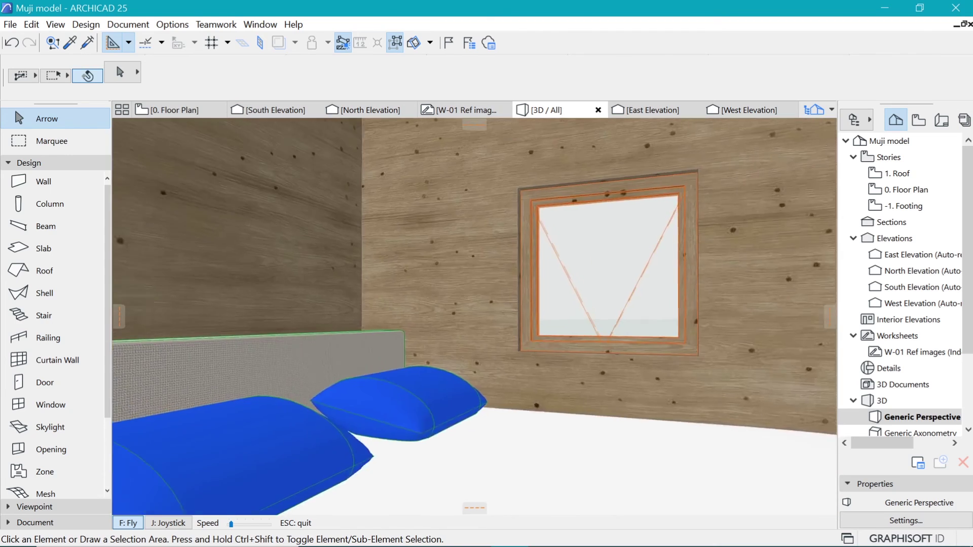
key(Left)
key(Left)
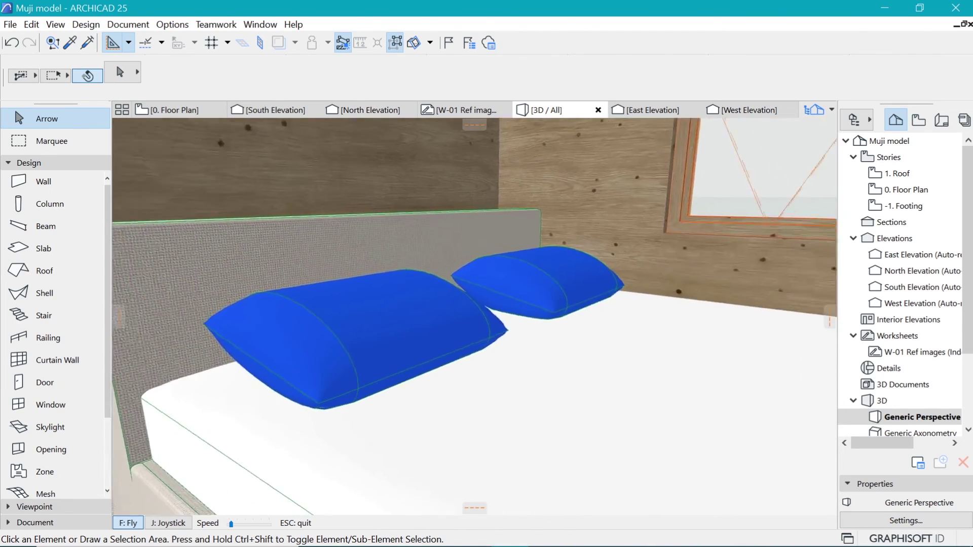
key(Right)
key(Left)
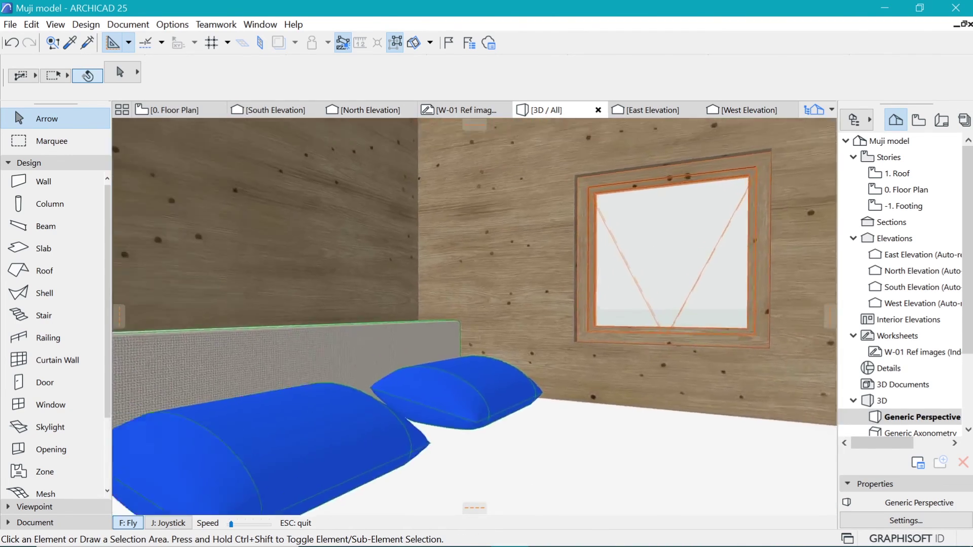
key(Down)
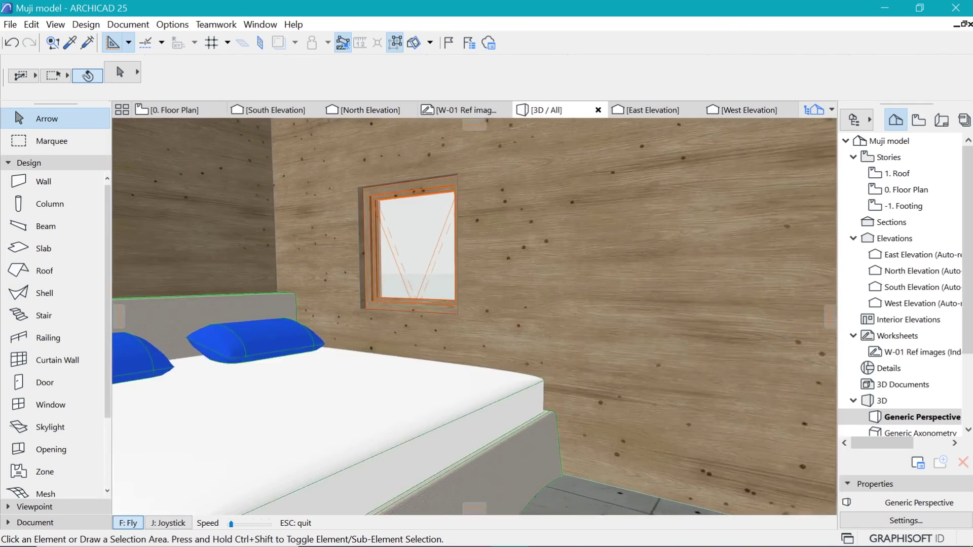